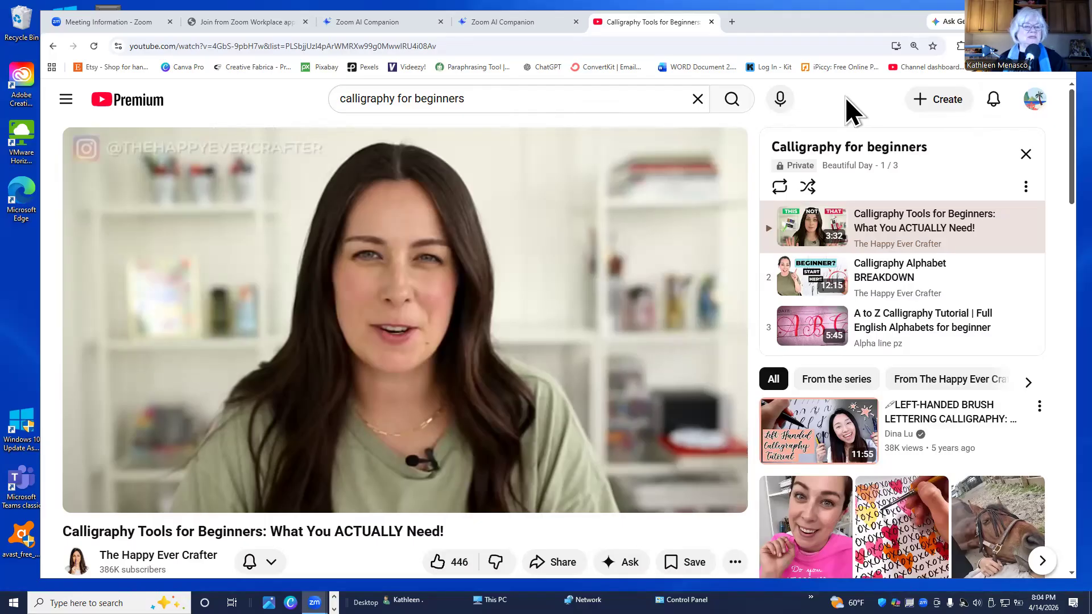
Search YouTube for "how to take care of senior cats"
click(502, 100)
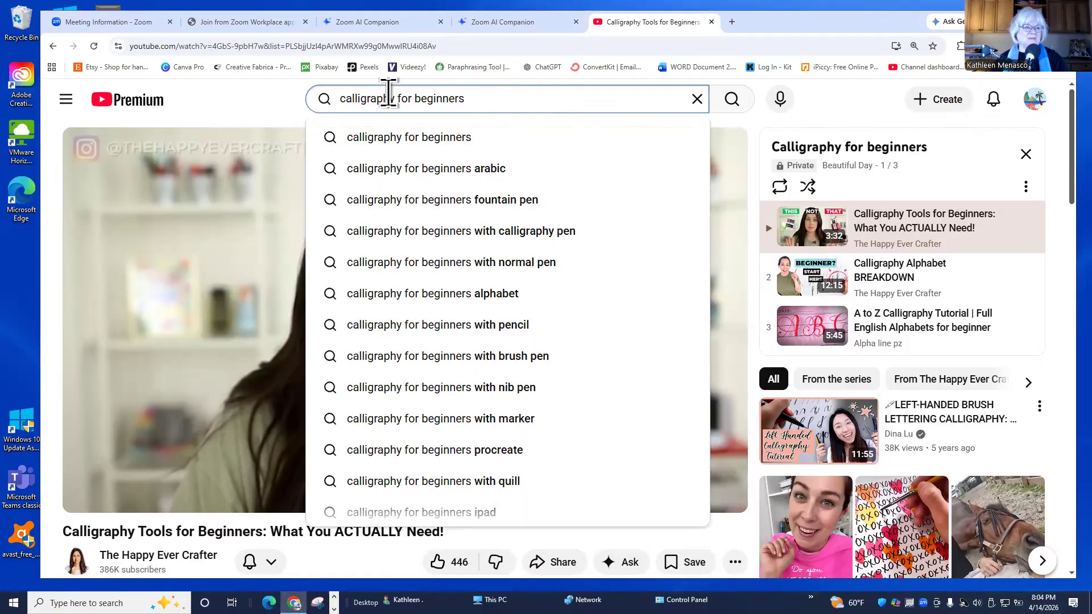
click(256, 100)
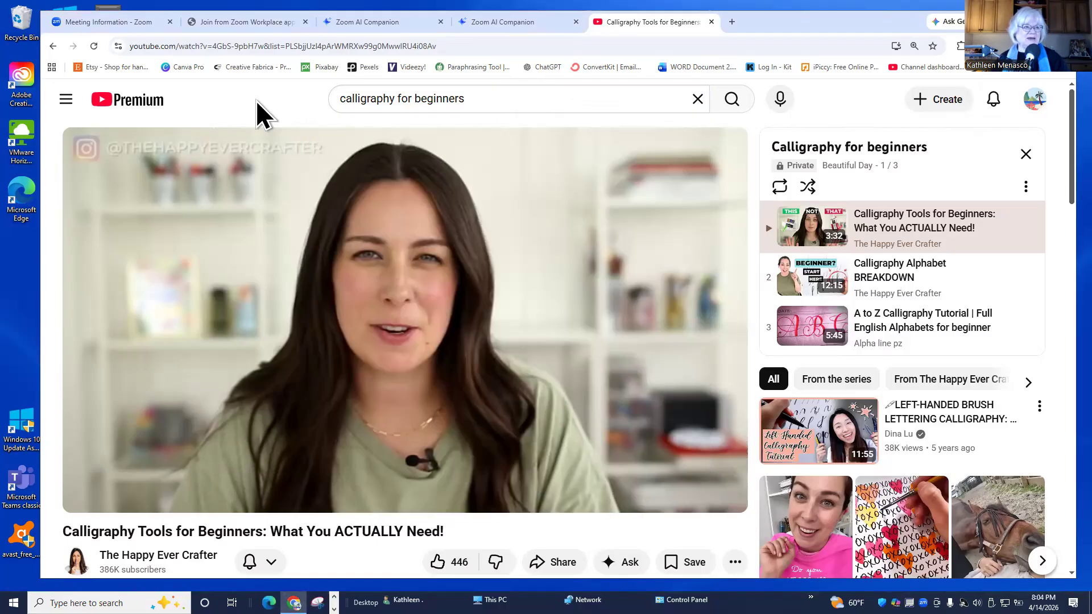
click(470, 100)
drag(470, 100, 332, 99)
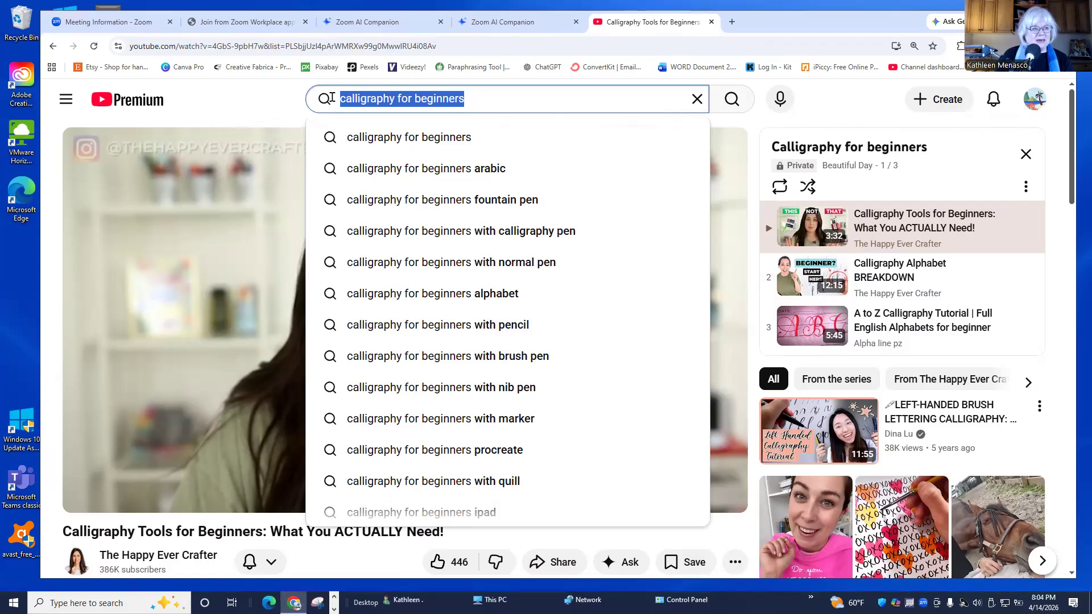
text(how to take care of s)
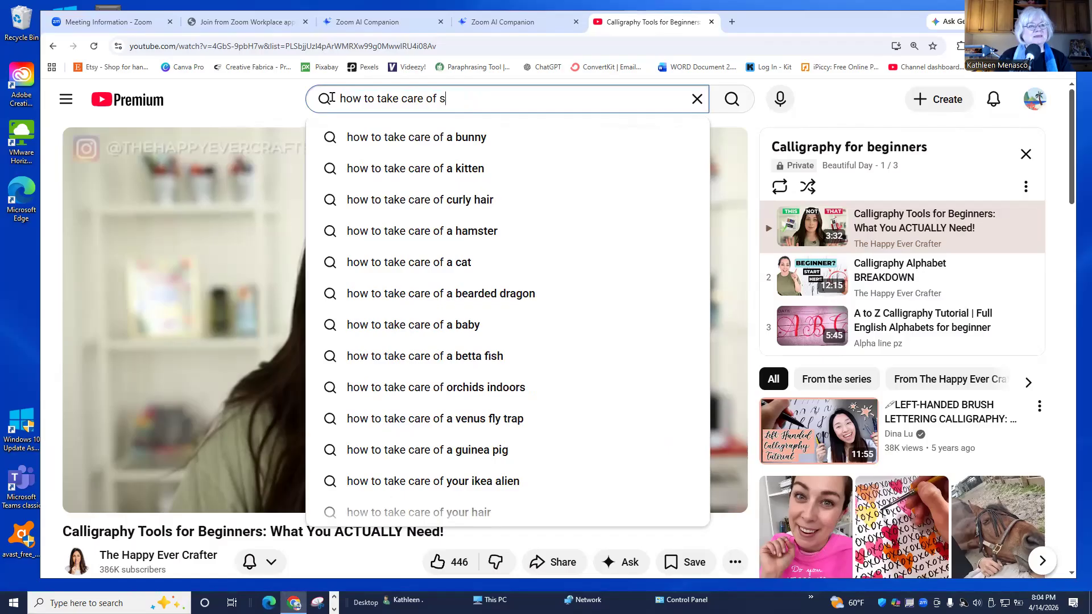
text(enior cats)
key(Return)
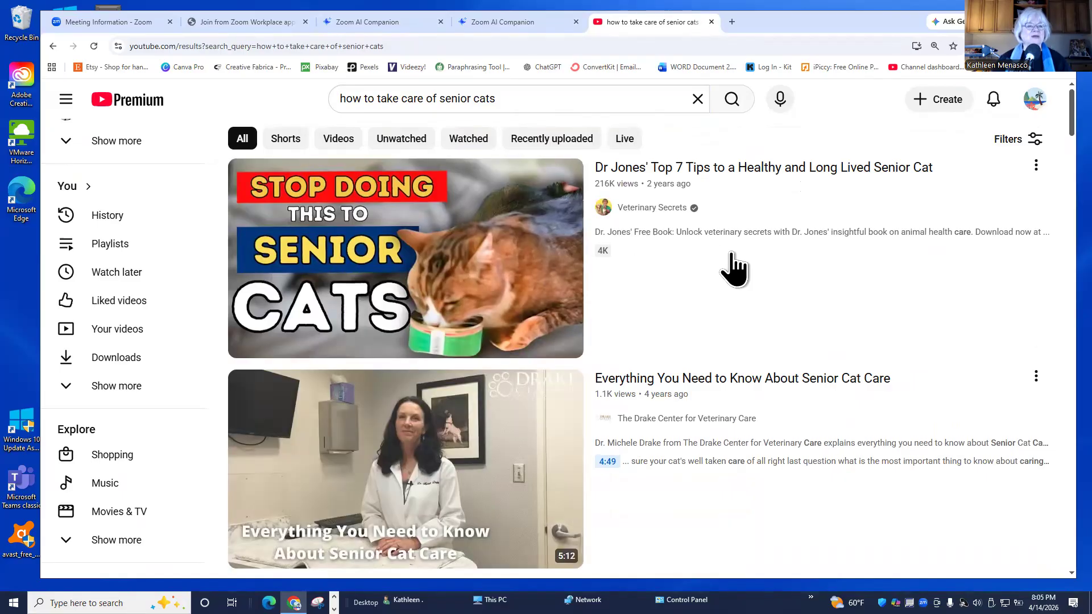
Look through the search results for suitable senior cat care videos and return to the first result
scroll(711, 264, down, 5)
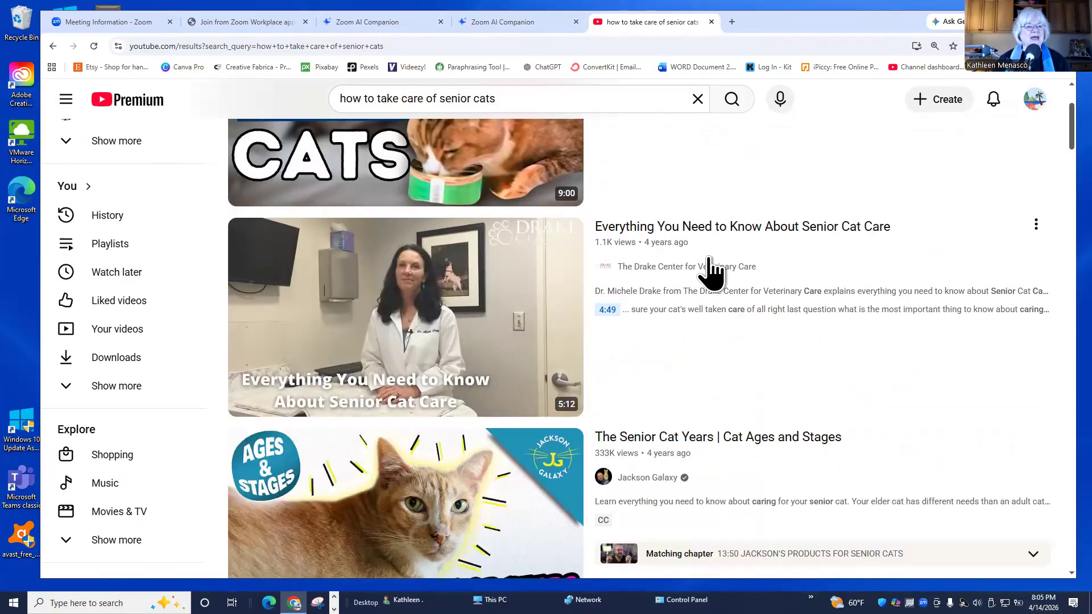
scroll(708, 257, down, 8)
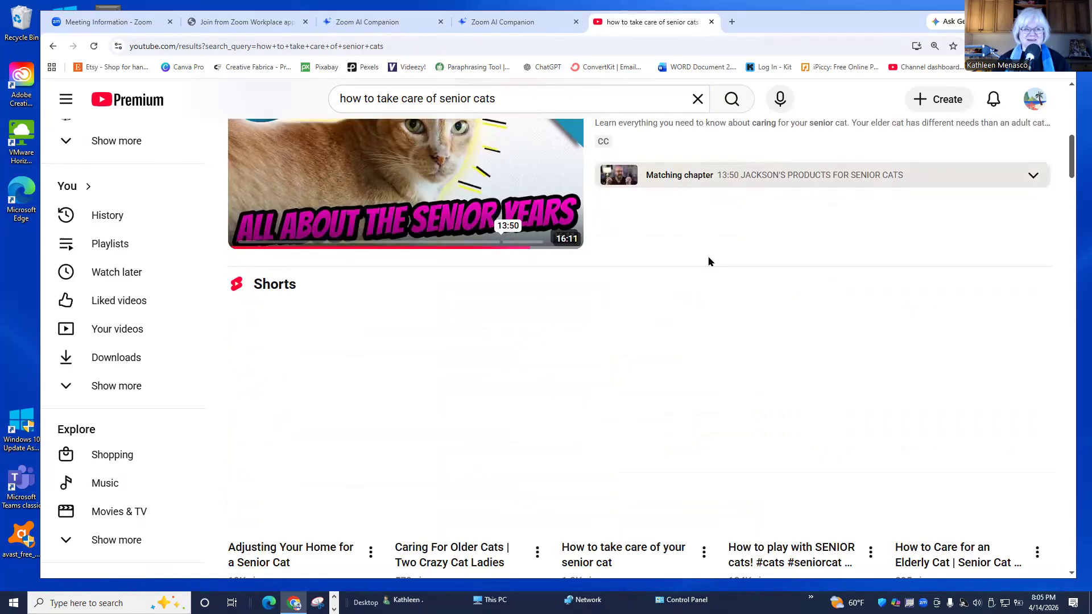
scroll(709, 261, down, 13)
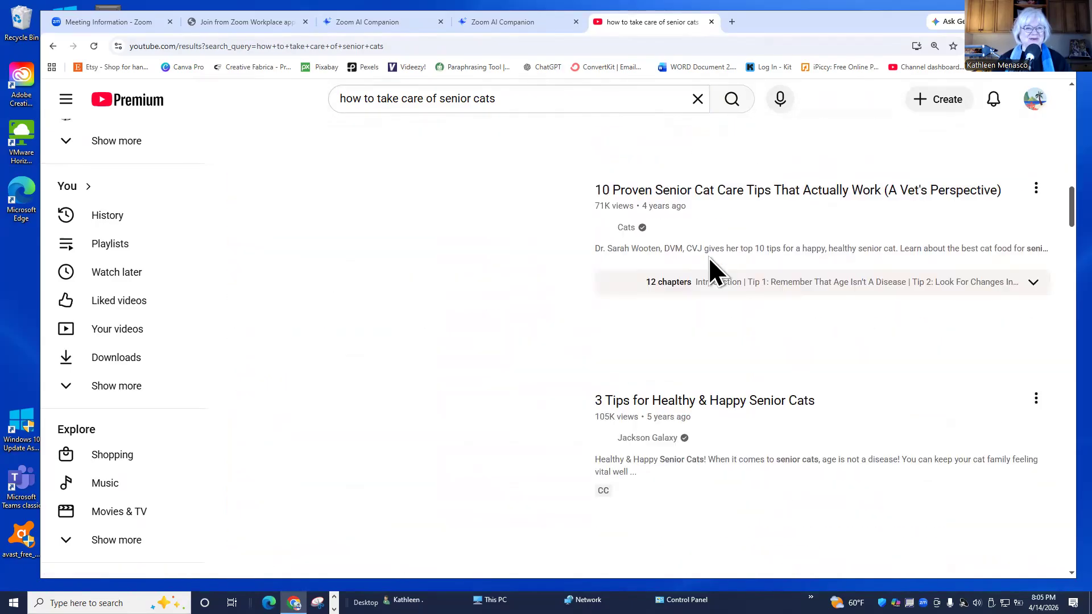
scroll(709, 258, up, 3)
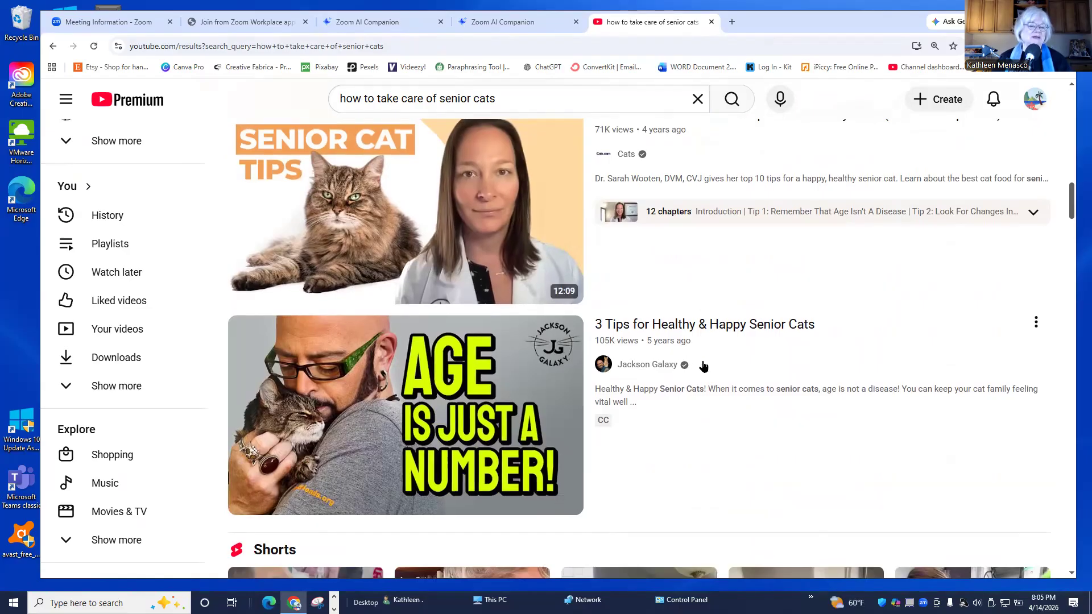
scroll(705, 365, up, 5)
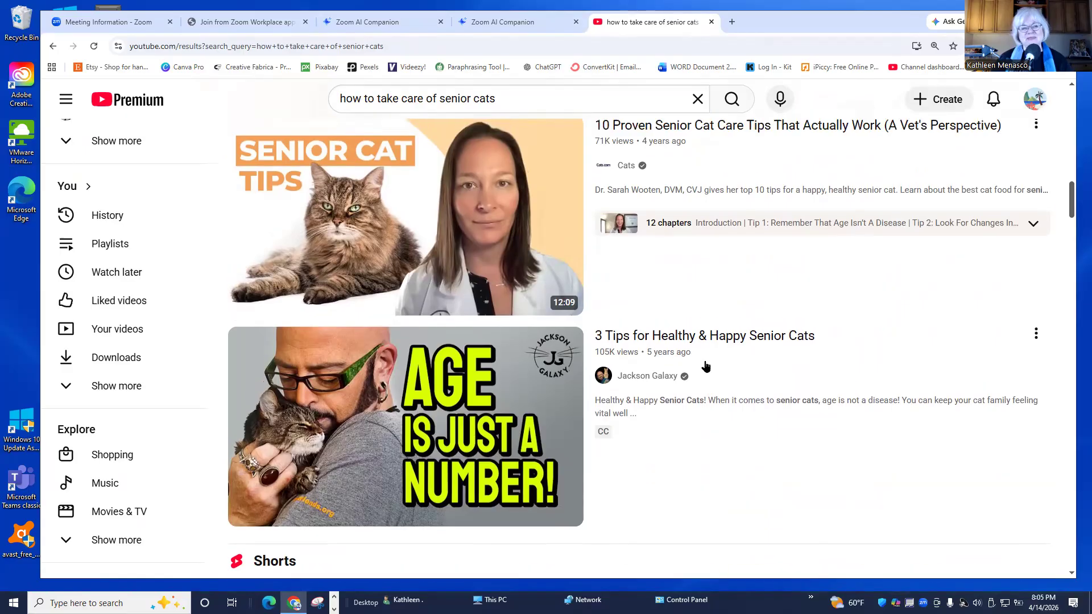
scroll(705, 366, up, 15)
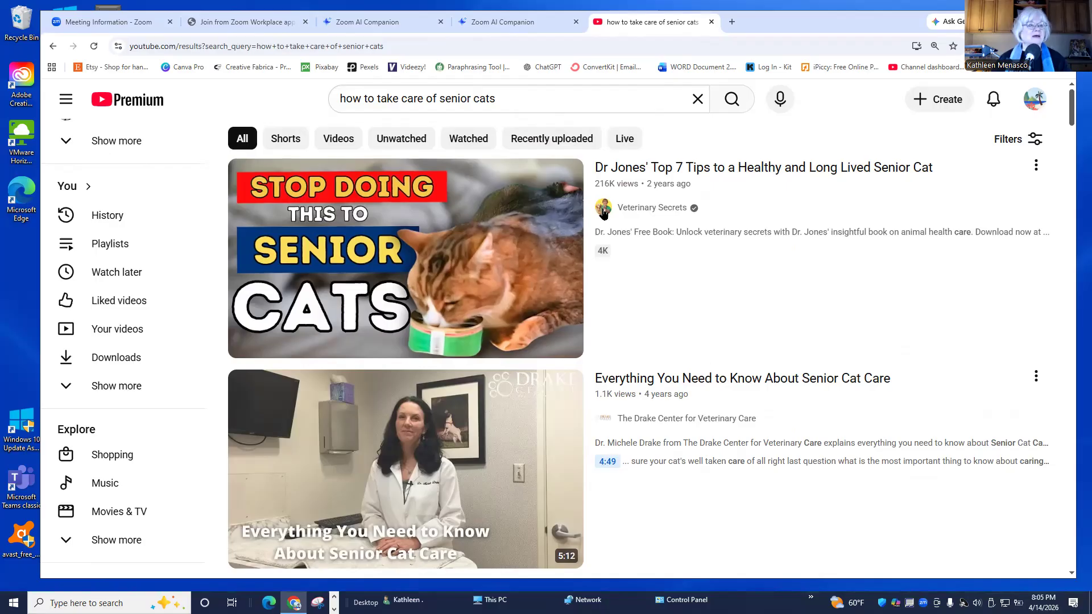
Save the first video result, on top 7 tips for a healthy senior cat, to a new private playlist titled "Senior Cat Care"
mouse_move(724, 282)
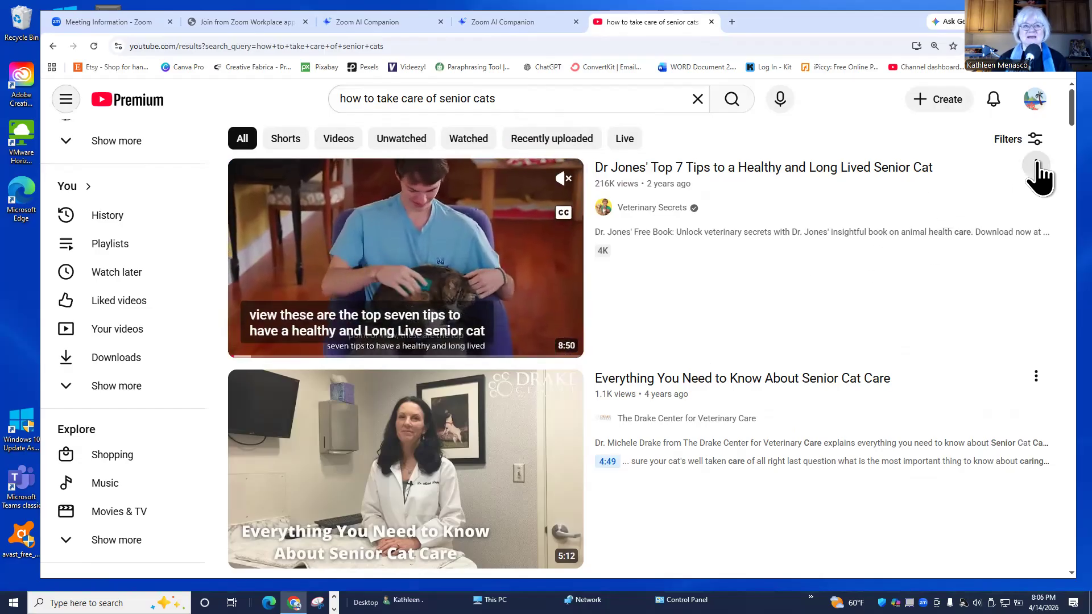
click(1036, 164)
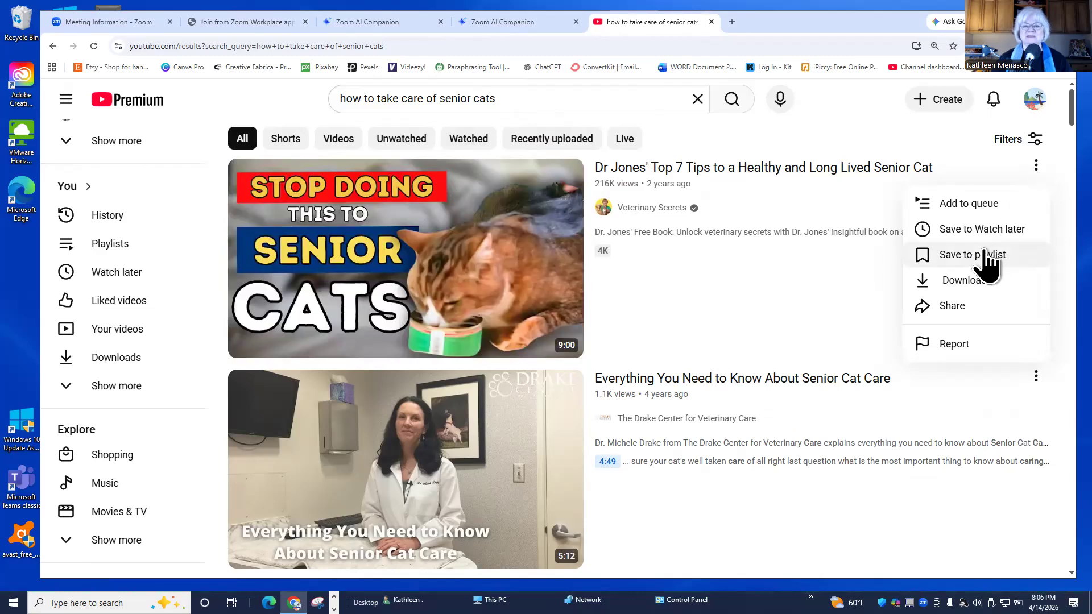
click(988, 258)
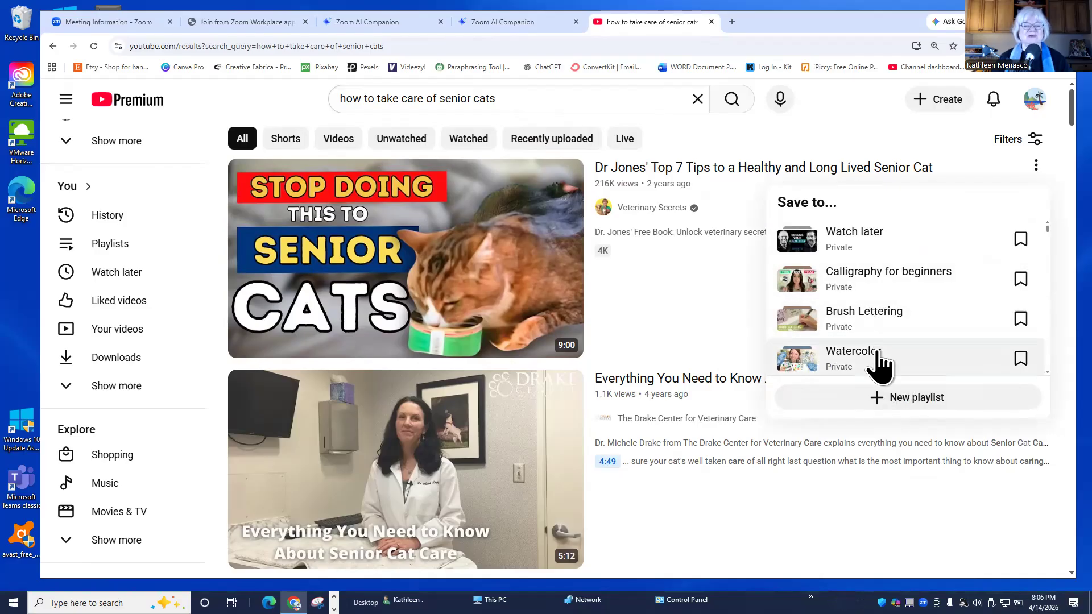
click(879, 398)
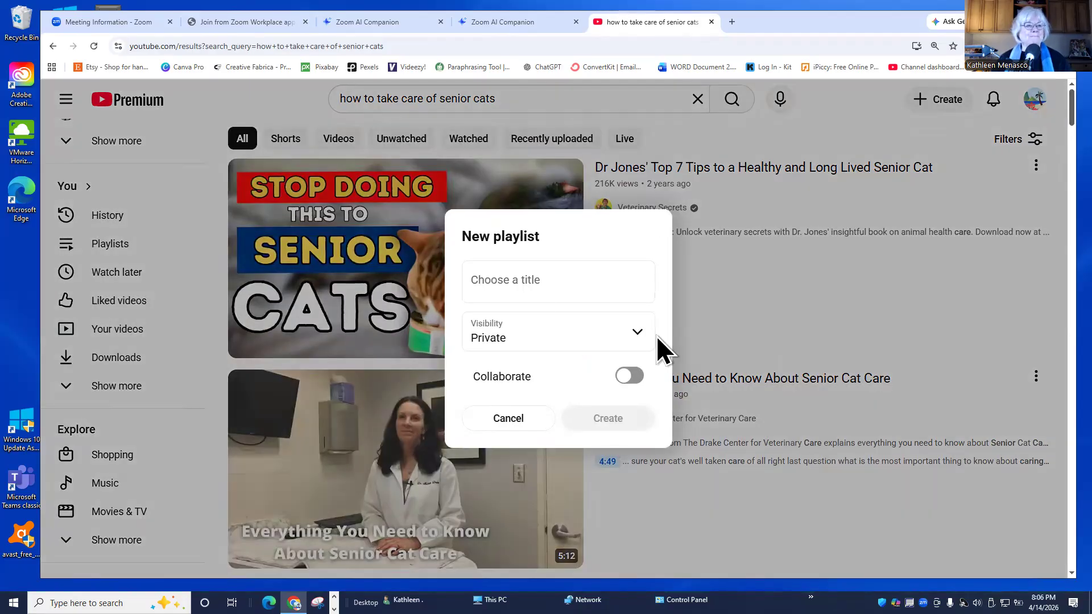
click(528, 280)
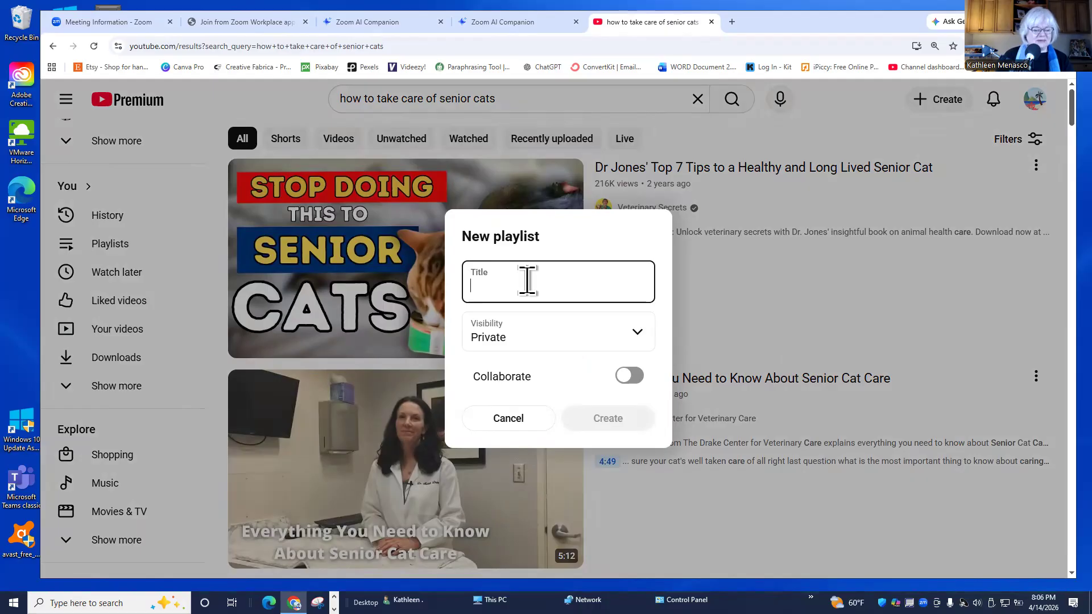
text(Senior Cat Care)
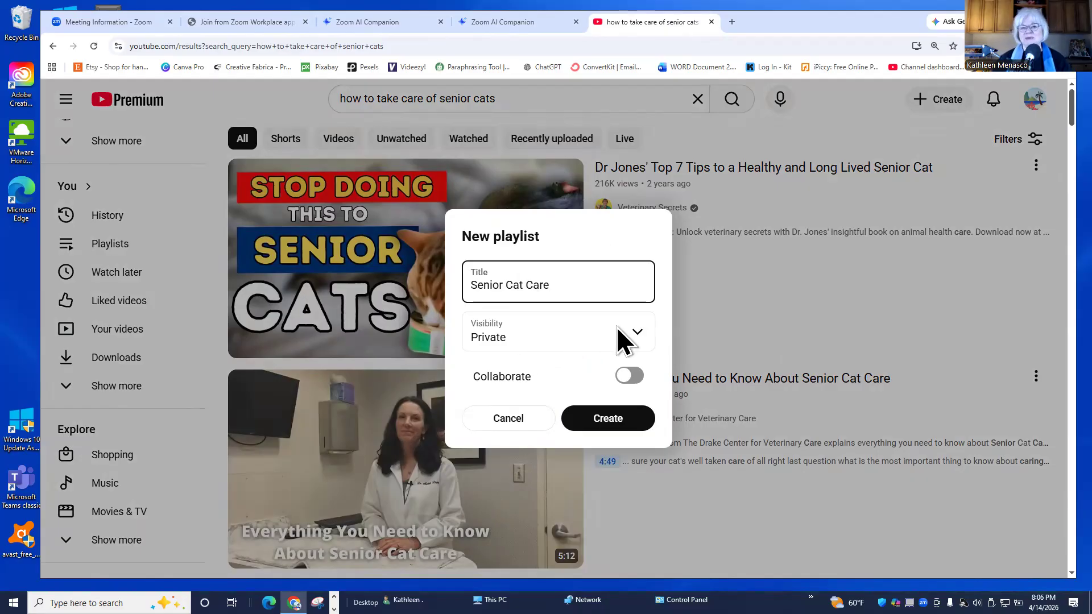
click(600, 418)
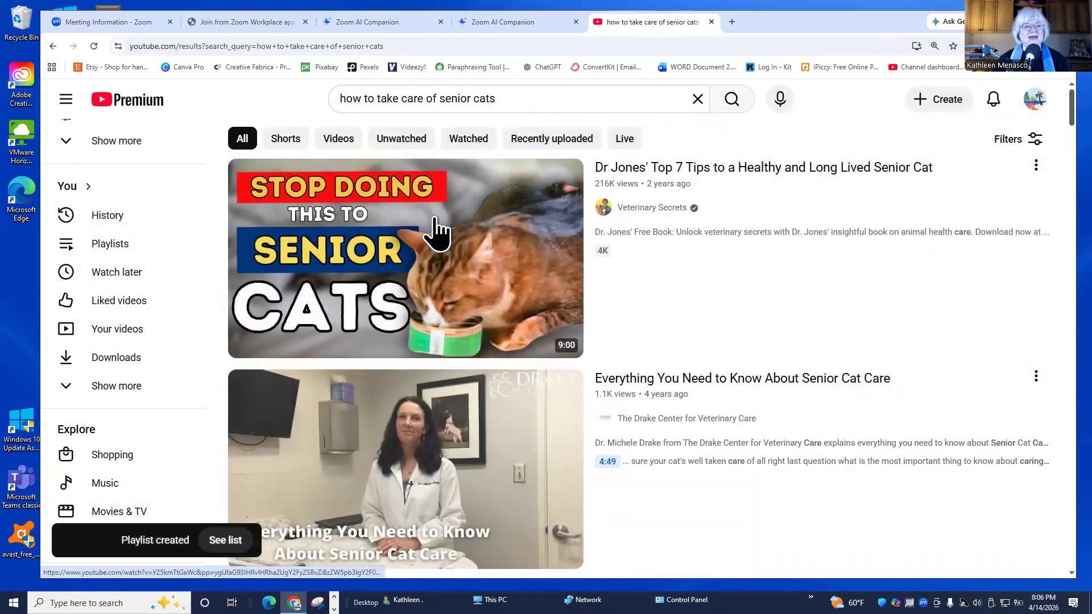
Check which playlists the first video result is saved to, without changing the selection
mouse_move(492, 250)
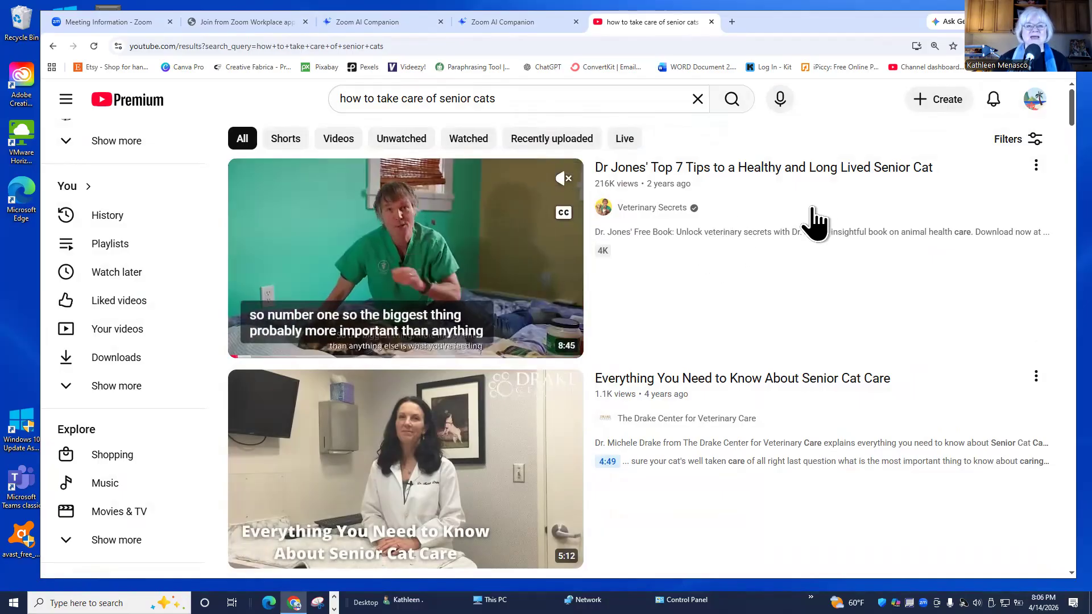
click(1036, 165)
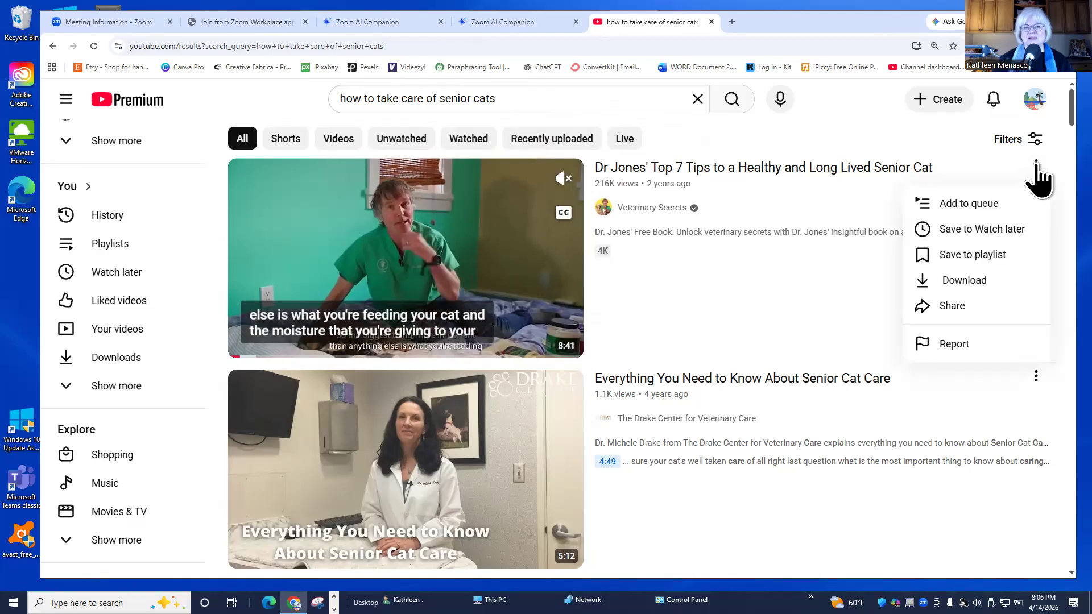
click(990, 257)
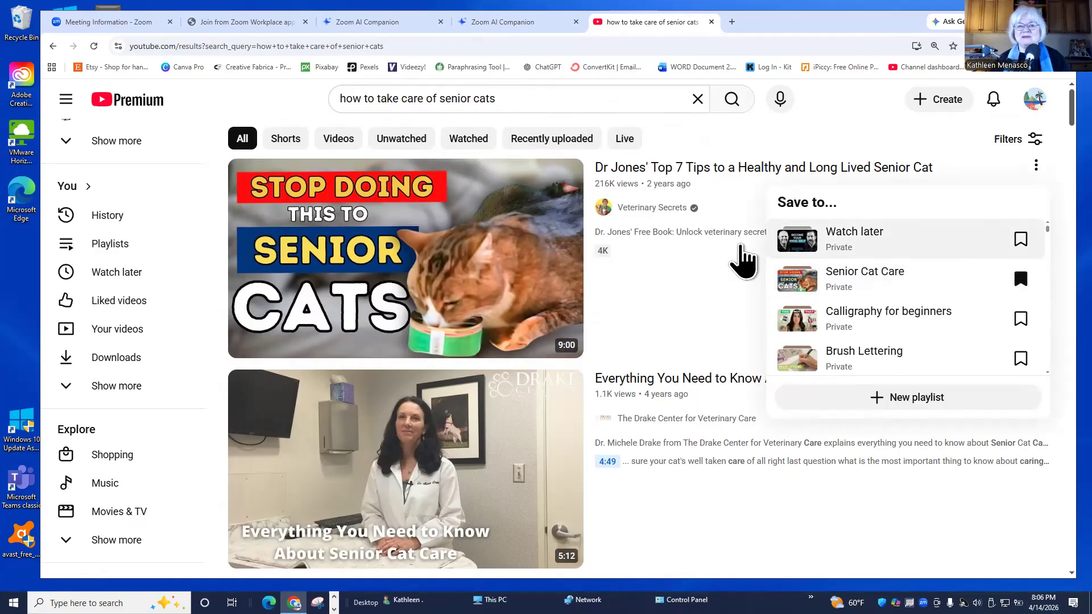
click(766, 138)
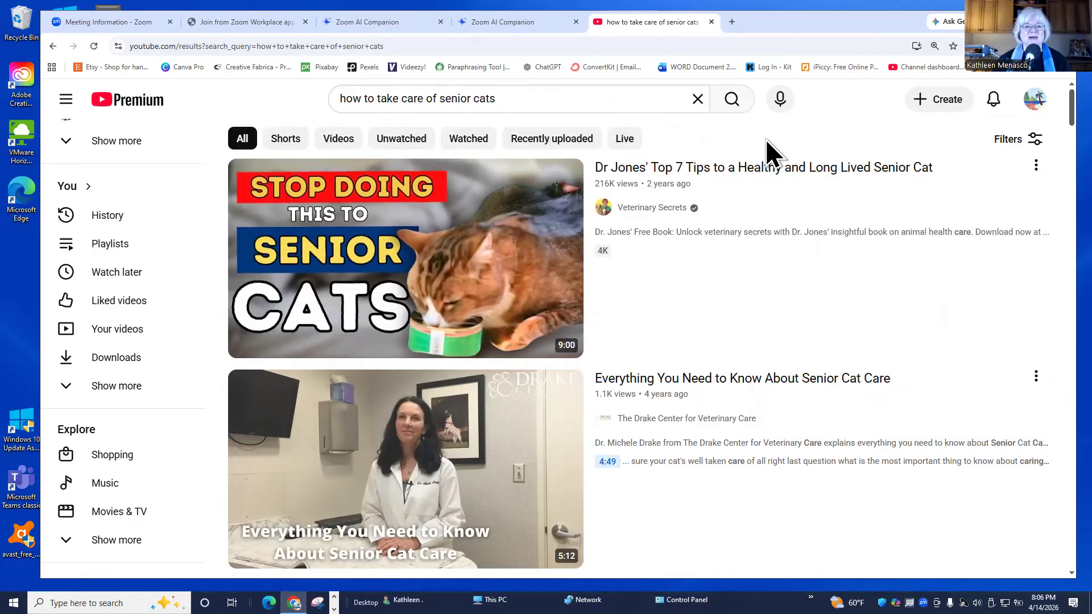
Save the video "Everything You Need to Know About Senior Cat Care" to the Senior Cat Care playlist
scroll(798, 375, down, 3)
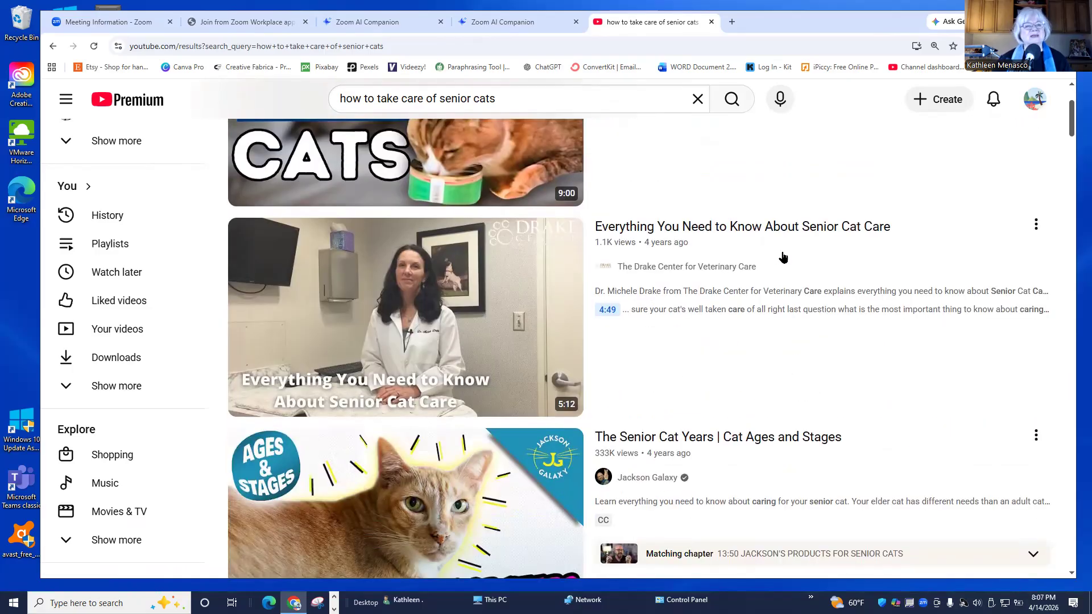
click(1035, 224)
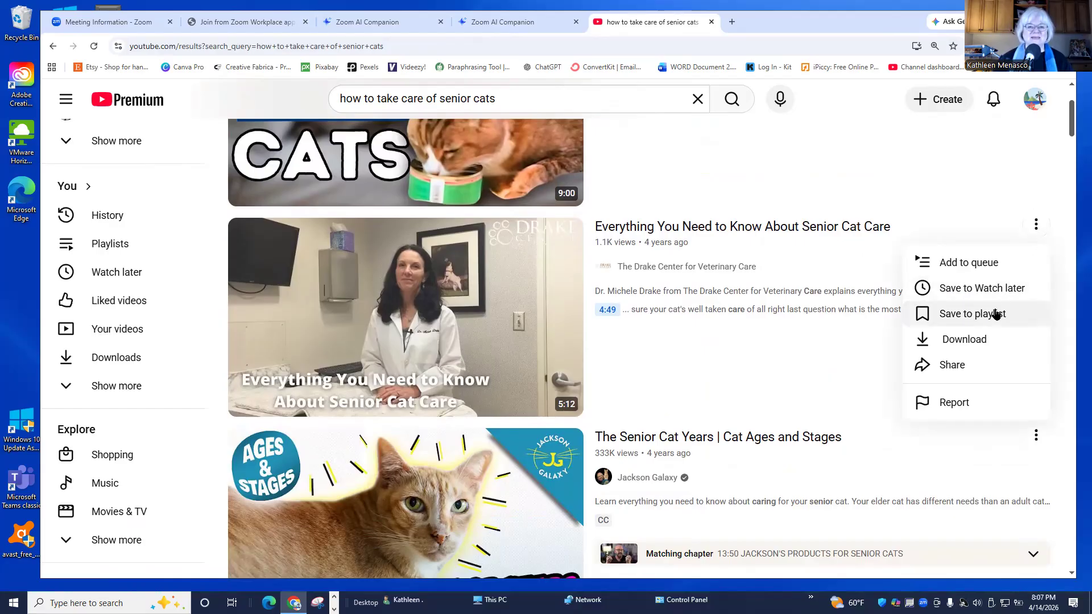
click(996, 314)
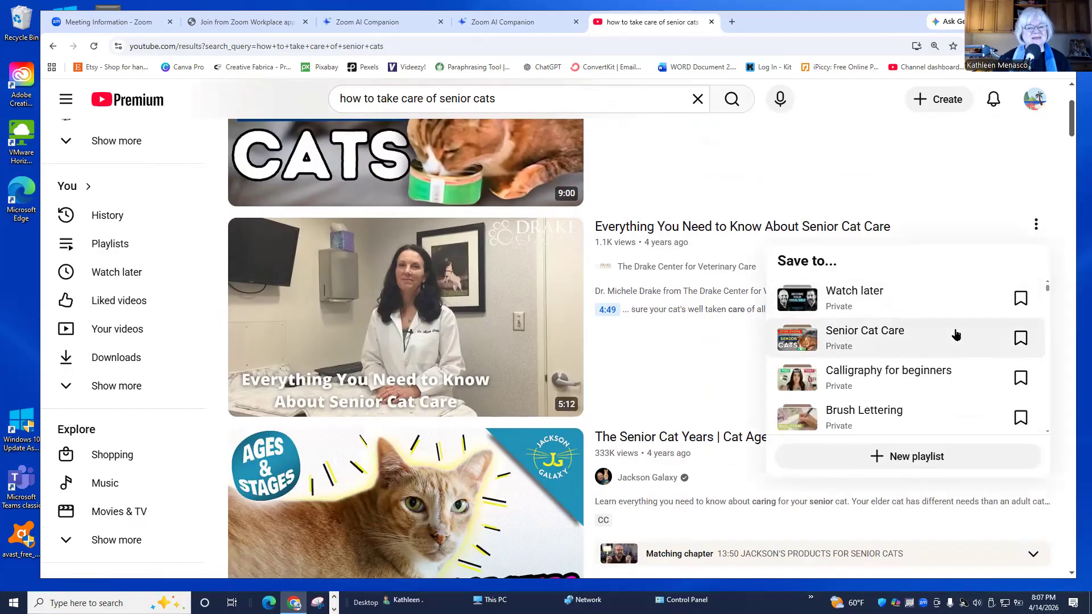
click(955, 334)
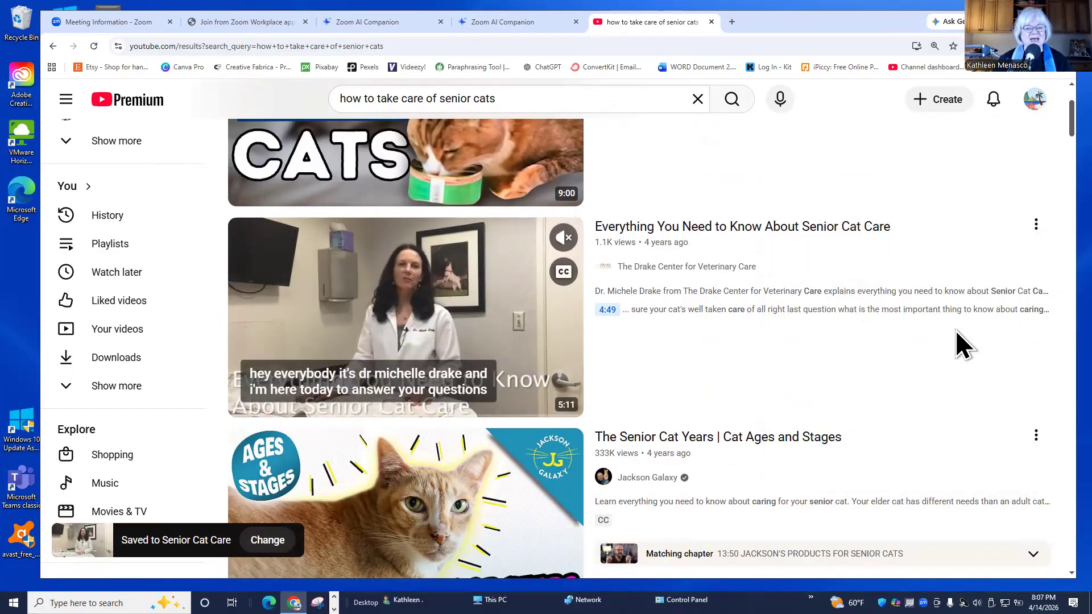
Add the video "The Senior Cat Years | Cat Ages and Stages" to the Senior Cat Care playlist
scroll(929, 318, down, 1)
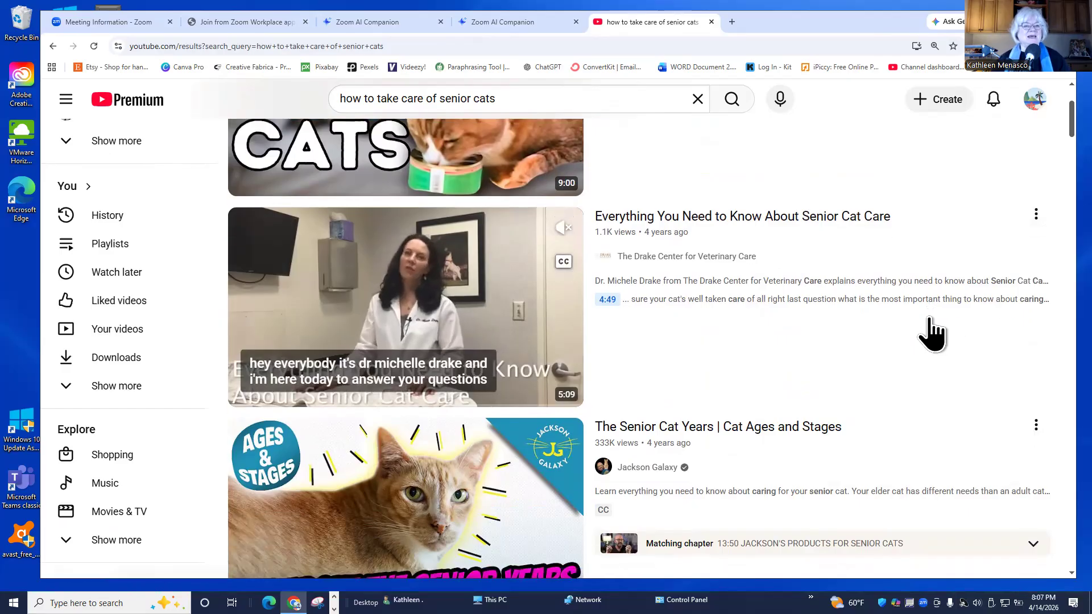
scroll(931, 333, down, 5)
scroll(925, 297, up, 1)
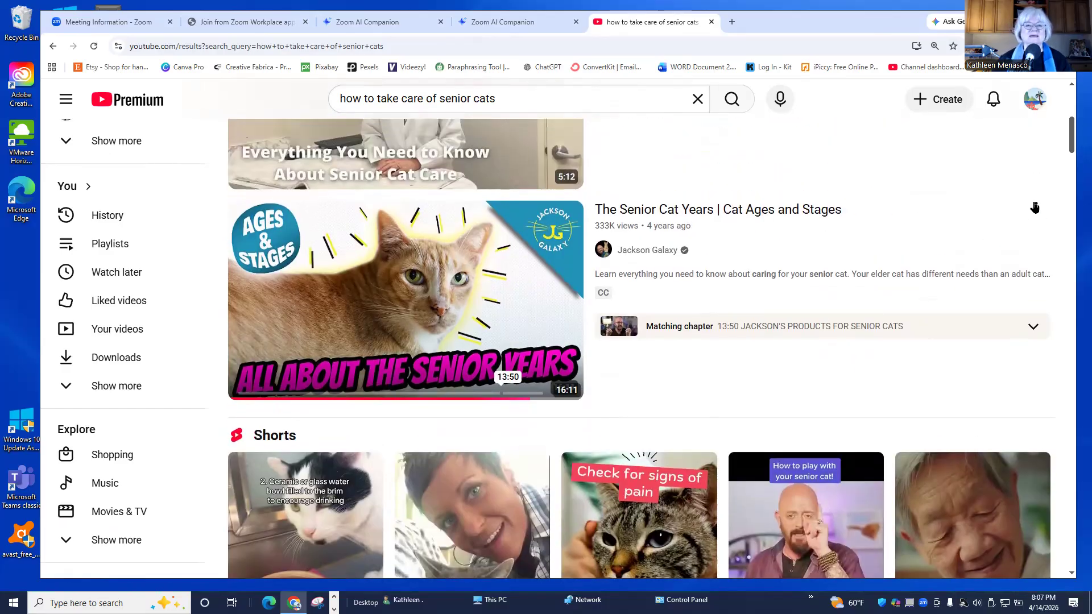
click(1035, 207)
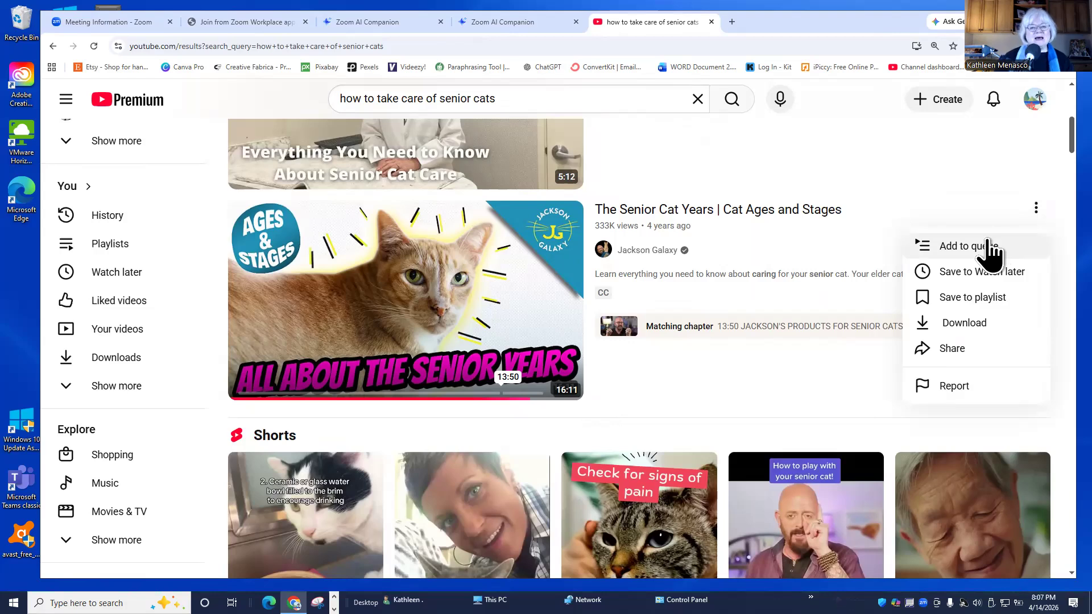
click(970, 301)
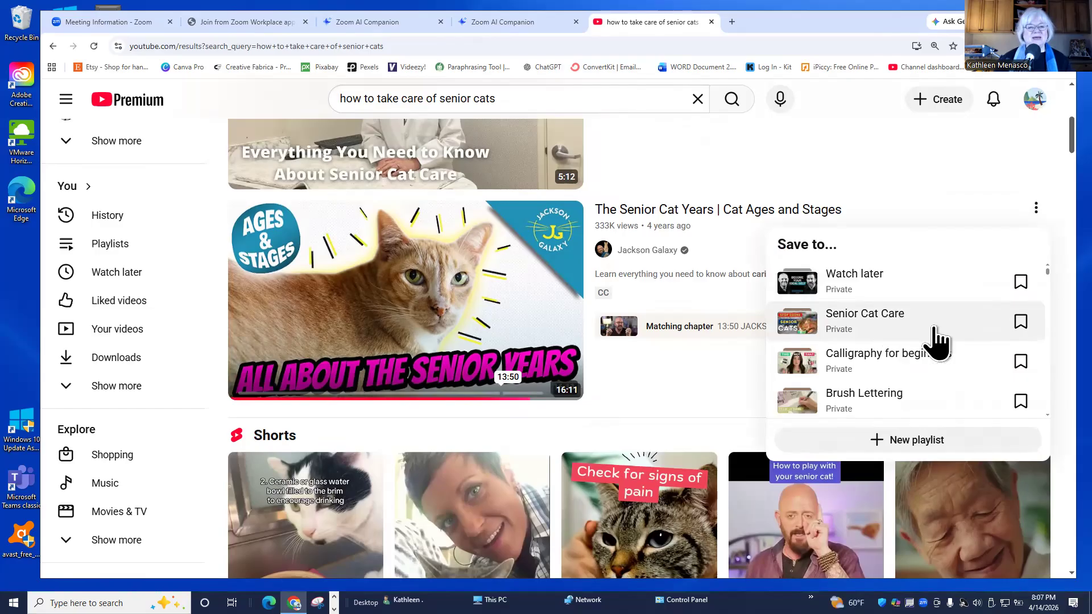
click(934, 333)
Add the video "5 Senior Cat Essentials!" to the Senior Cat Care playlist
scroll(935, 341, down, 5)
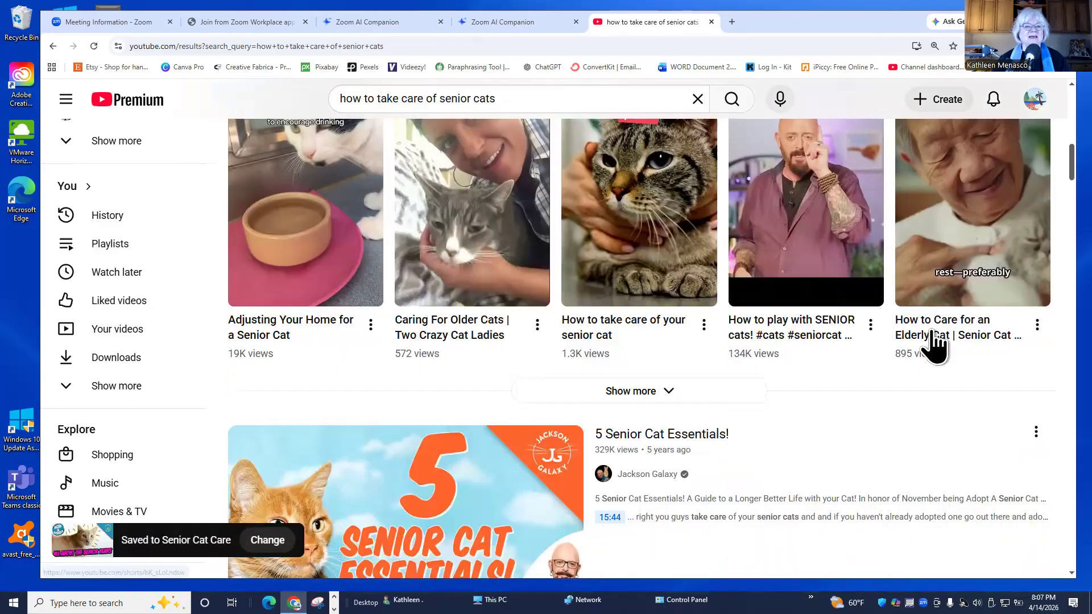
scroll(933, 342, down, 6)
scroll(930, 344, up, 3)
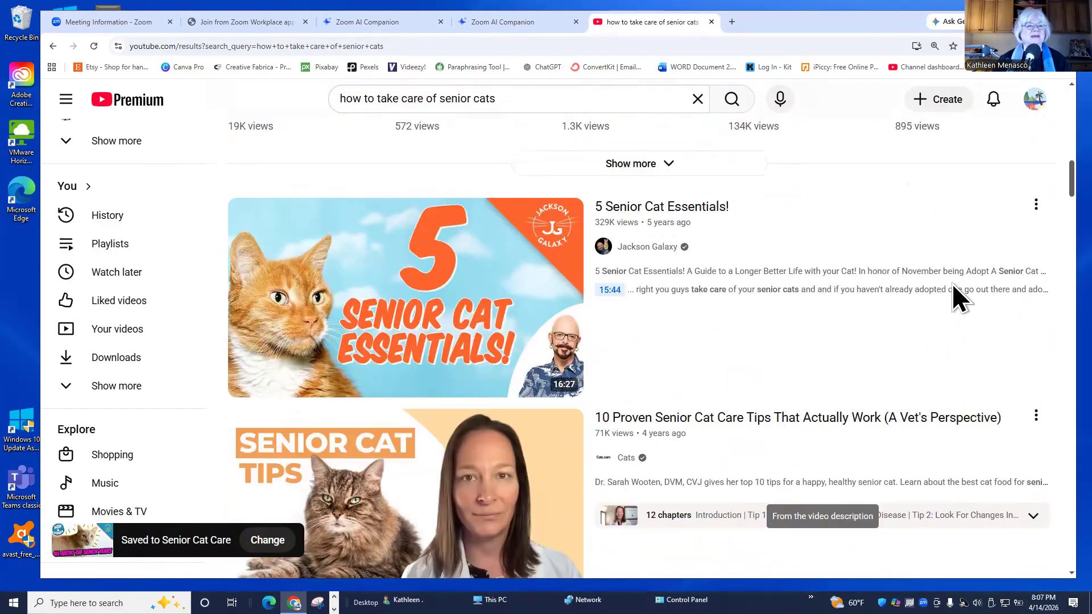
click(1037, 204)
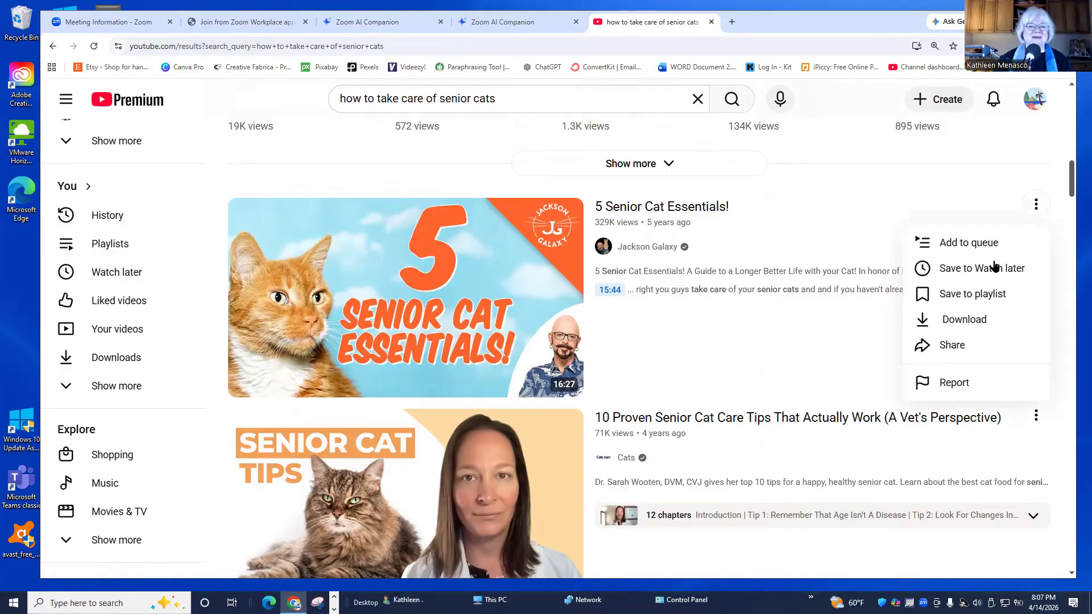
click(848, 366)
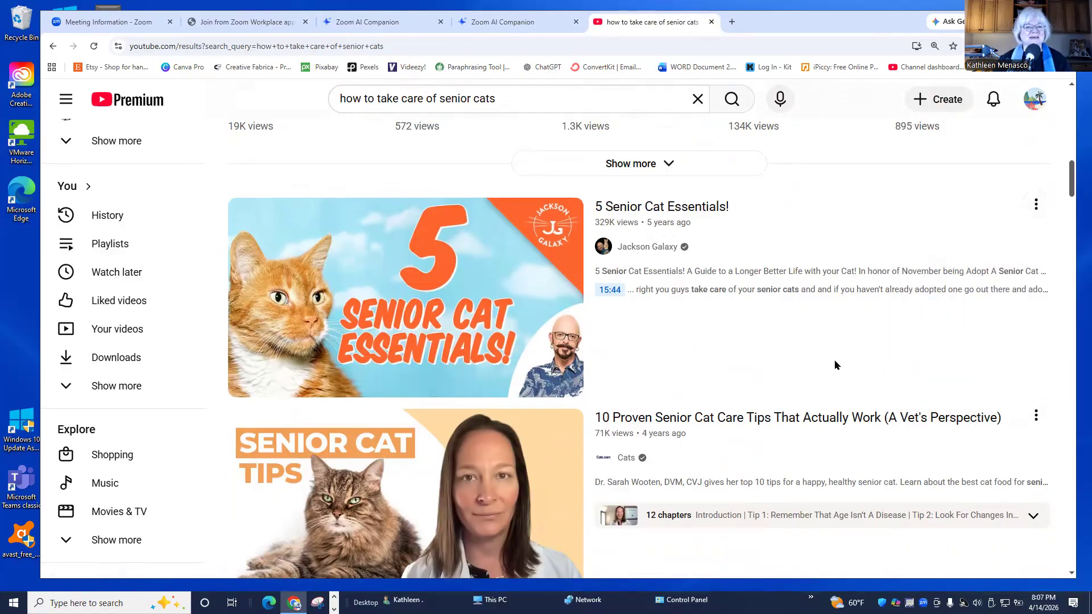
click(832, 317)
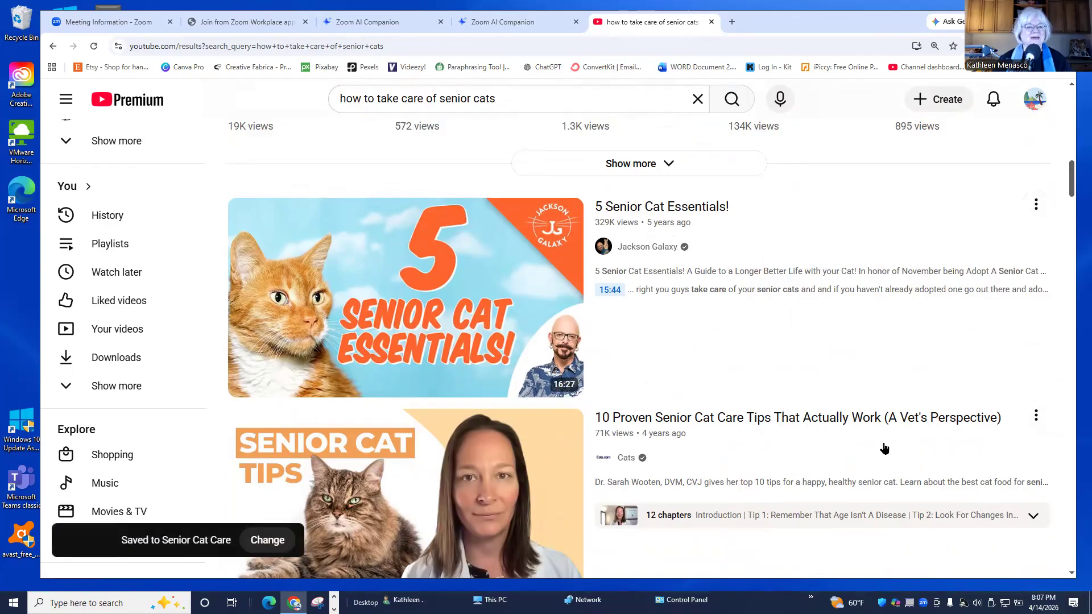
Save the video "10 Proven Senior Cat Care Tips That Actually Work (A Vet's Perspective)" to the Senior Cat Care playlist
scroll(884, 449, down, 1)
scroll(885, 446, down, 1)
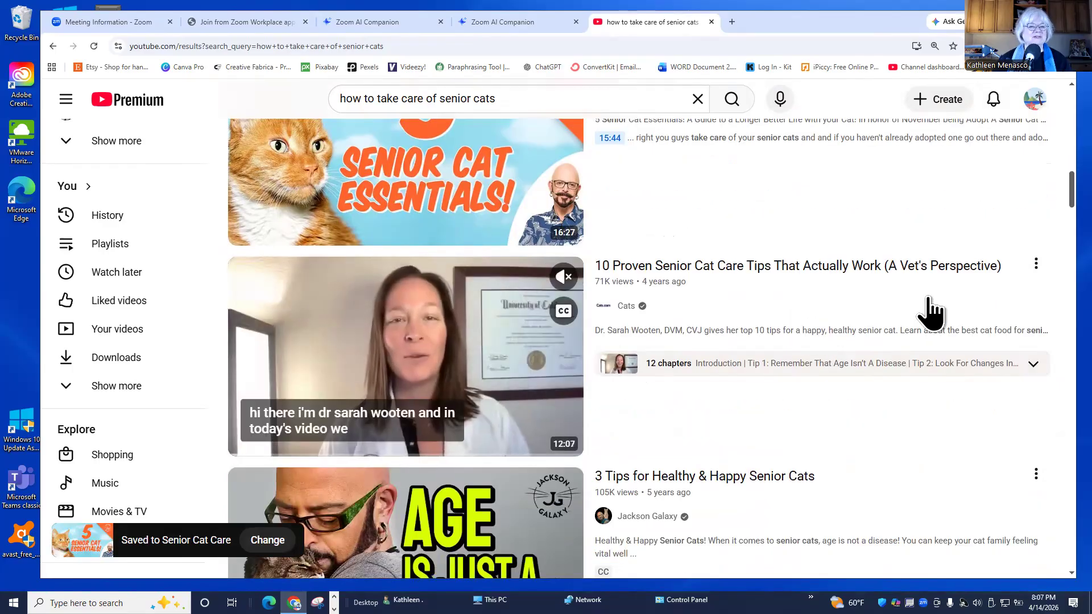
click(1036, 264)
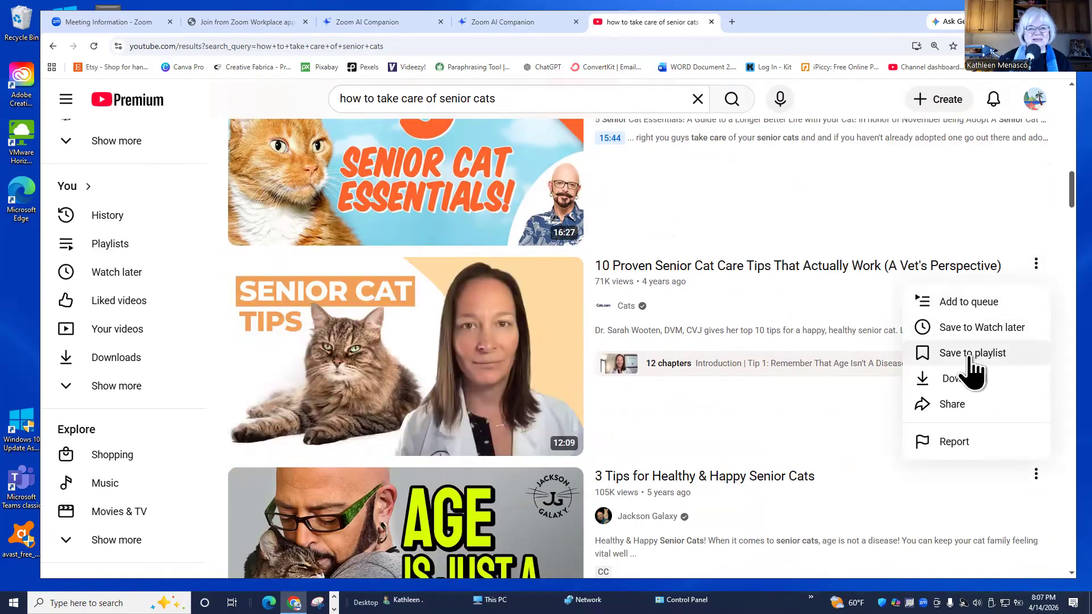
click(966, 355)
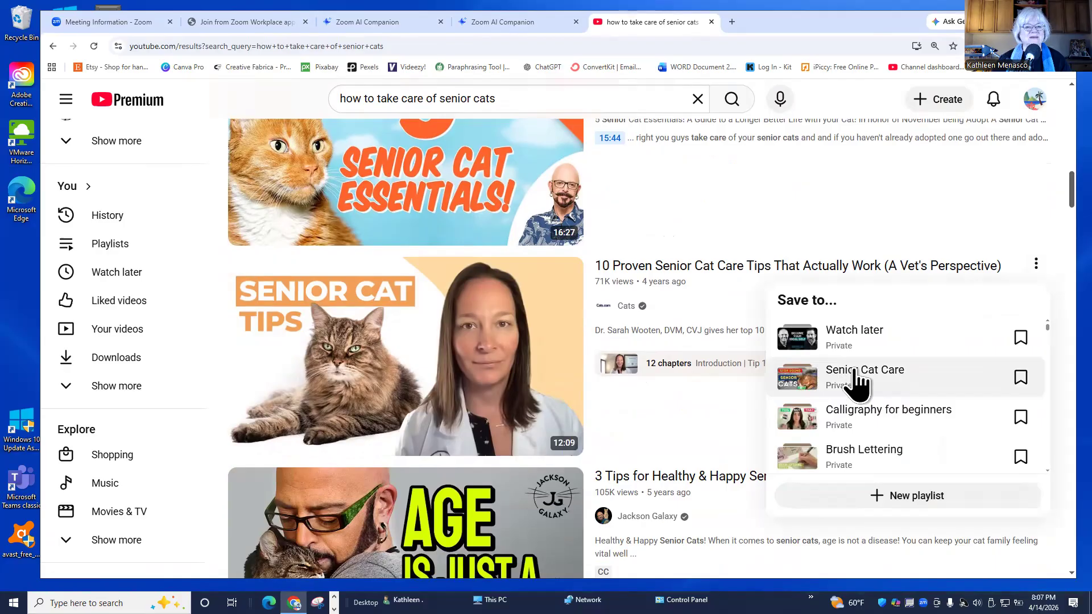
click(853, 385)
Save the video "3 Tips for Healthy & Happy Senior Cats" to the Senior Cat Care playlist
scroll(920, 409, down, 2)
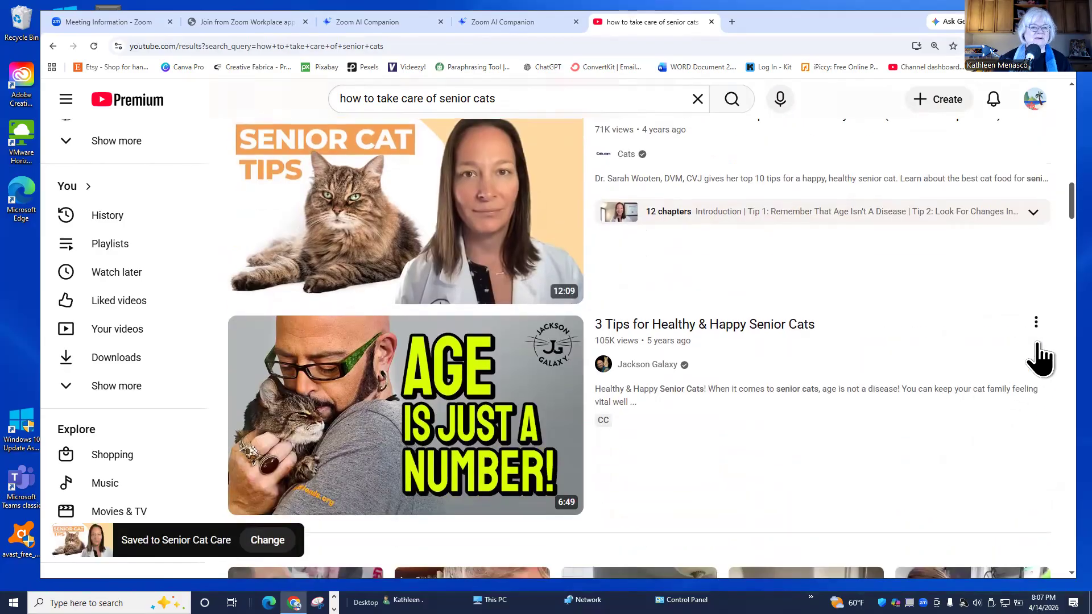
click(1036, 330)
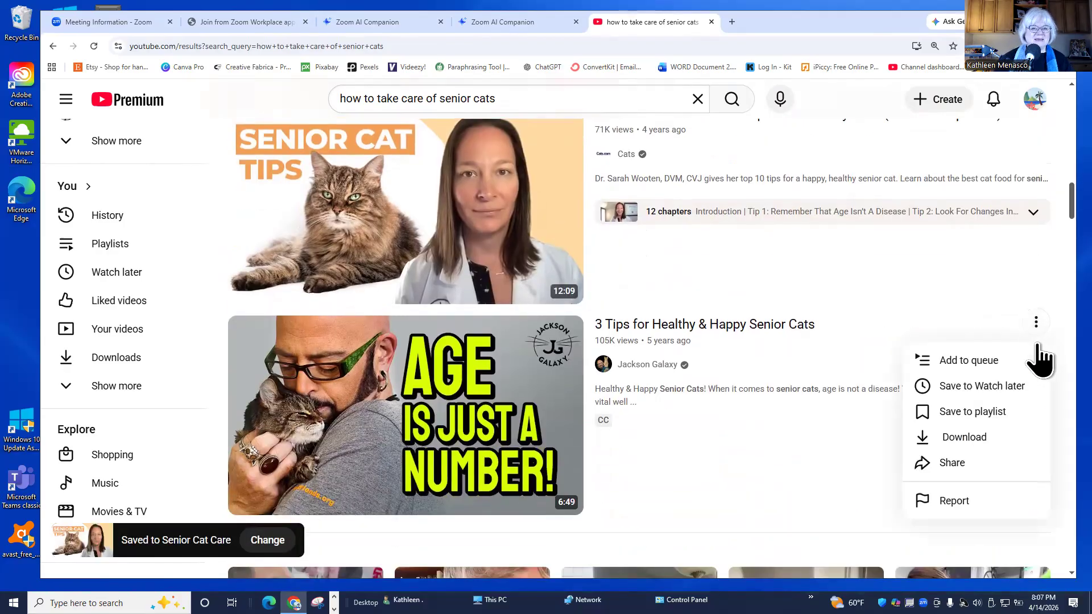
click(988, 419)
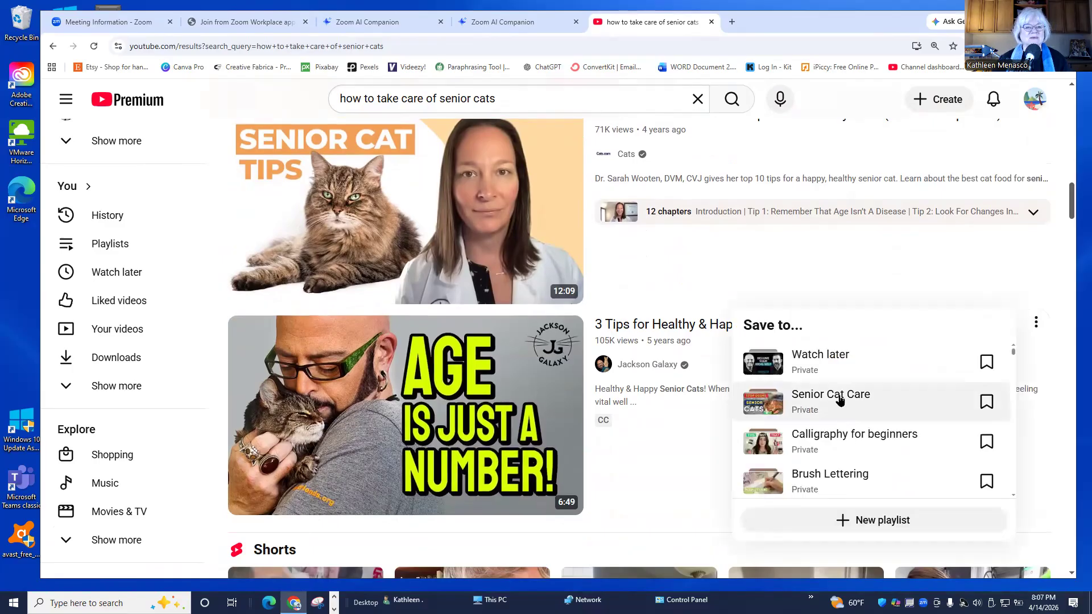
click(840, 401)
Filter the senior cat search results to videos uploaded this year
scroll(839, 400, up, 5)
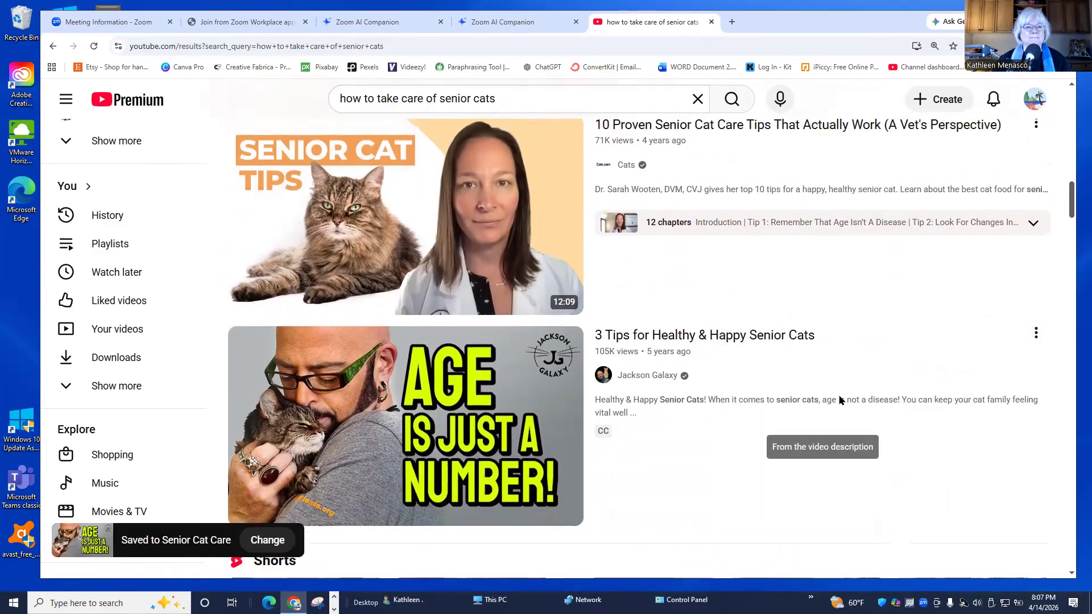
scroll(839, 398, up, 6)
scroll(839, 397, up, 8)
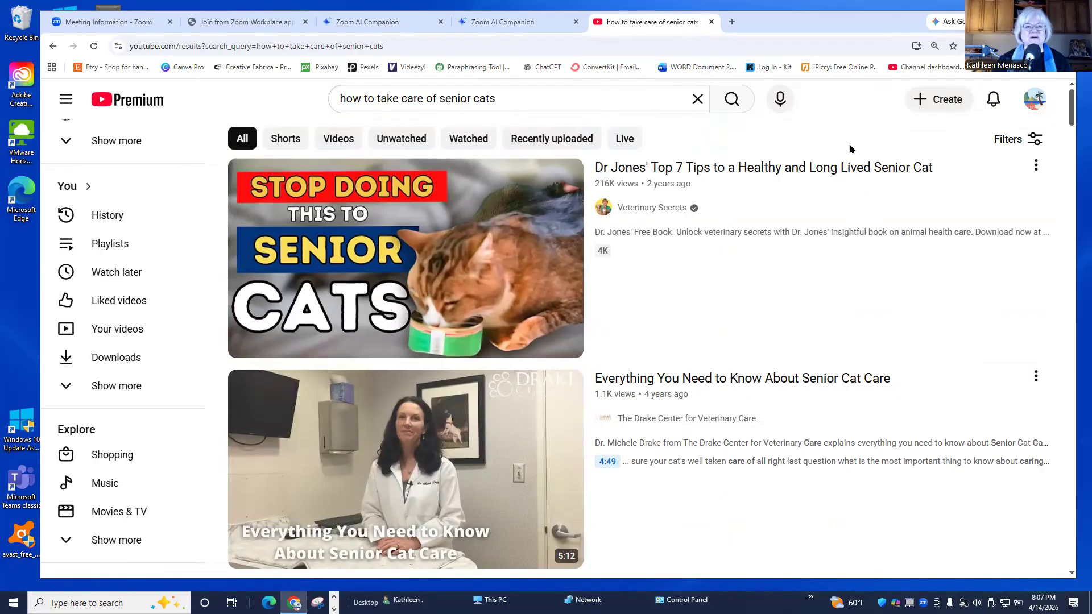
click(1031, 138)
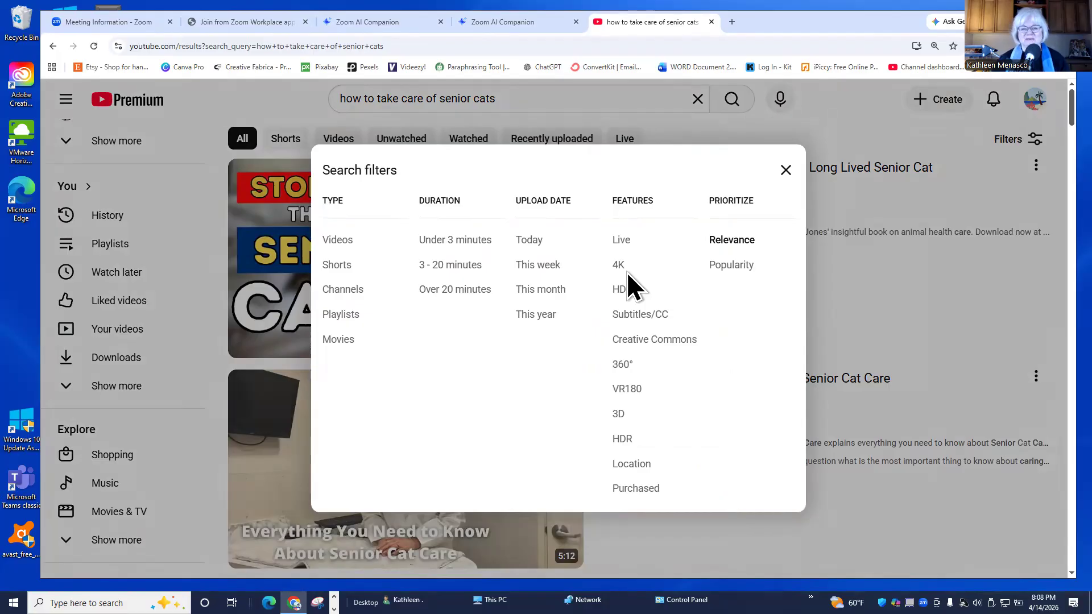
click(539, 314)
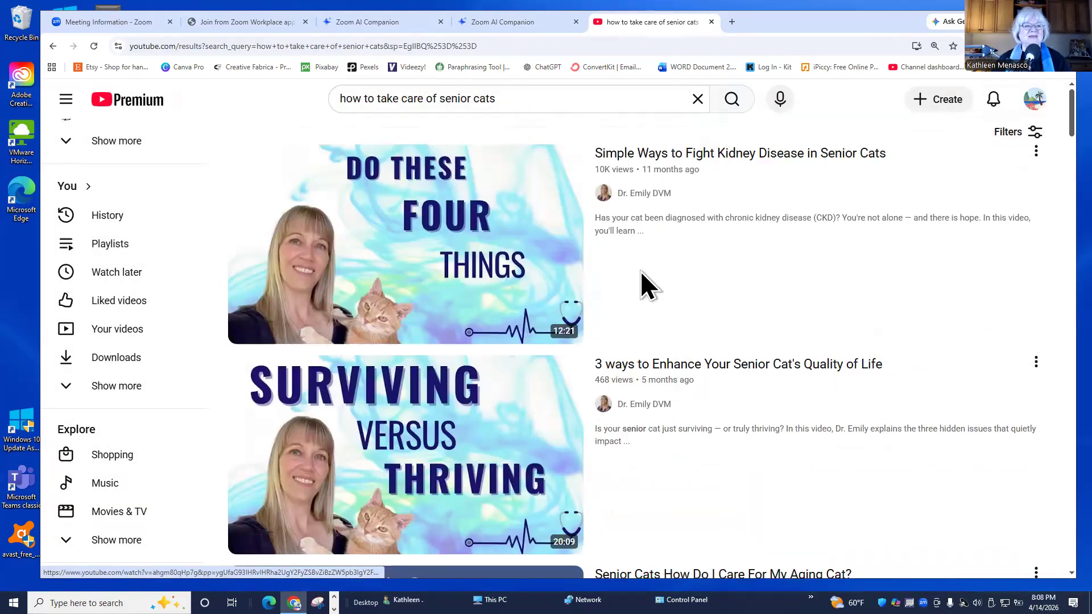
Save the video "Senior Cats How Do I Care For My Aging Cat?" to the Senior Cat Care playlist
scroll(673, 269, down, 1)
scroll(674, 269, down, 7)
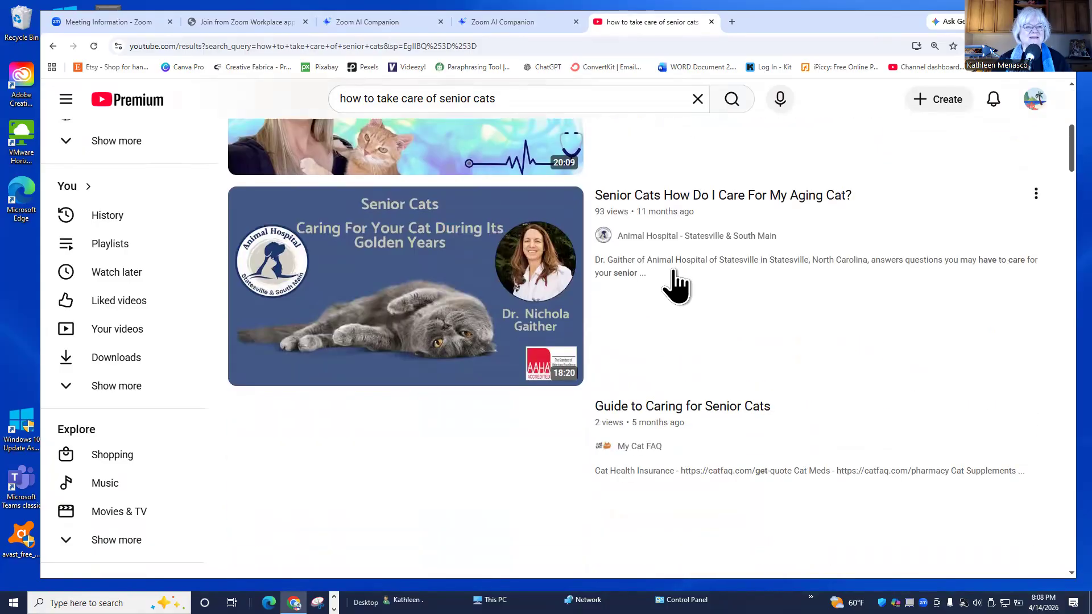
scroll(671, 262, up, 1)
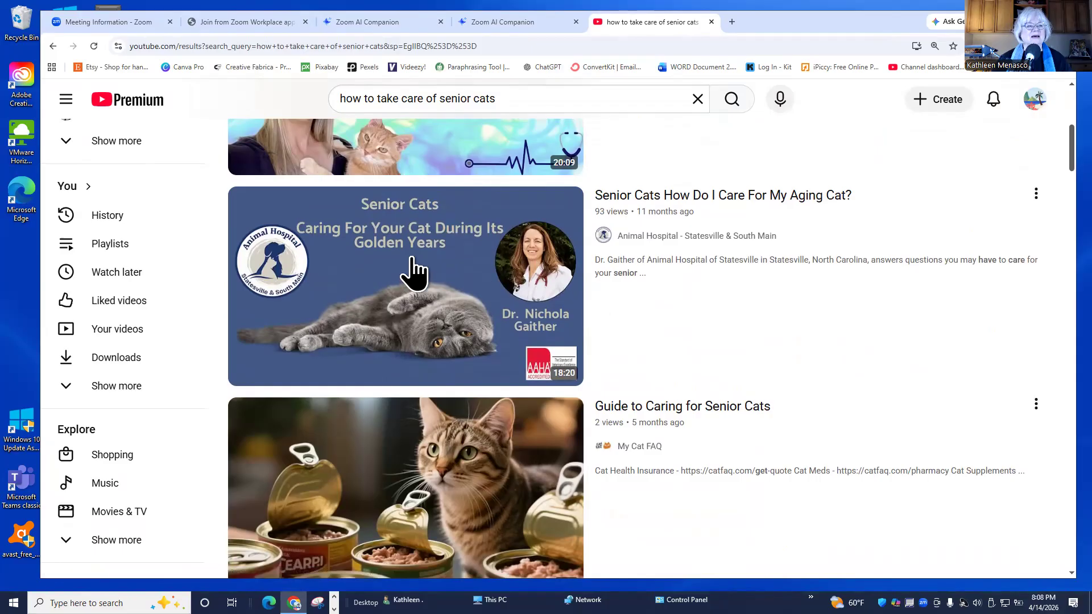
click(1029, 198)
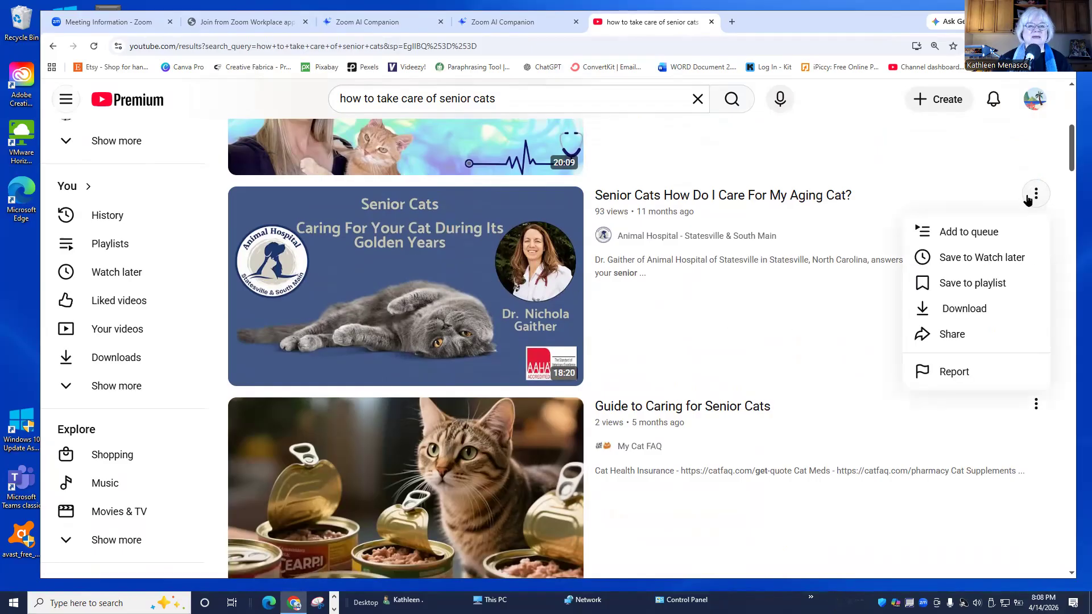
click(973, 285)
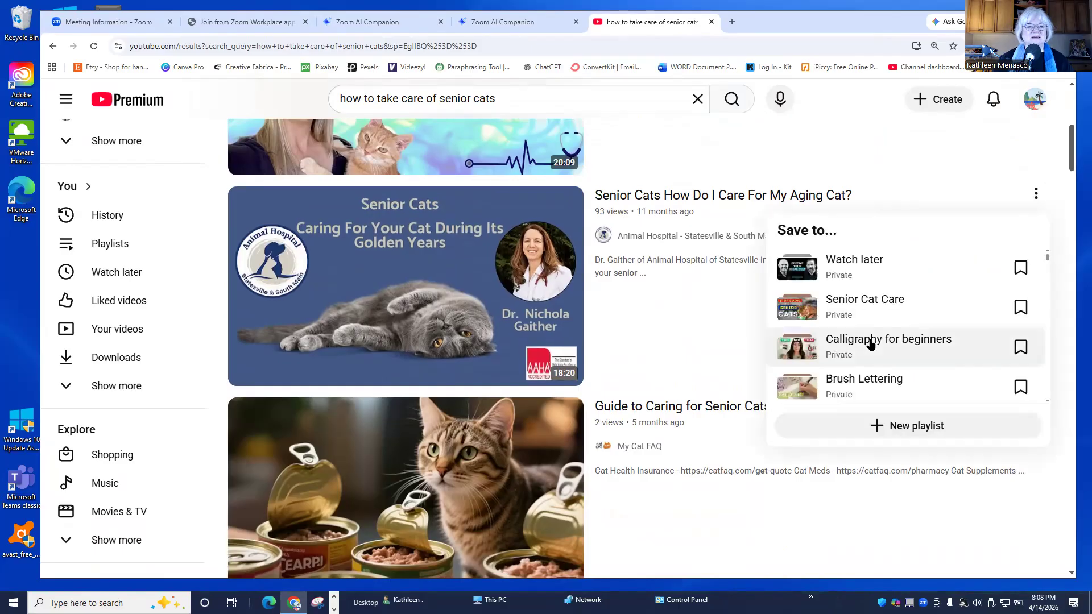
click(858, 313)
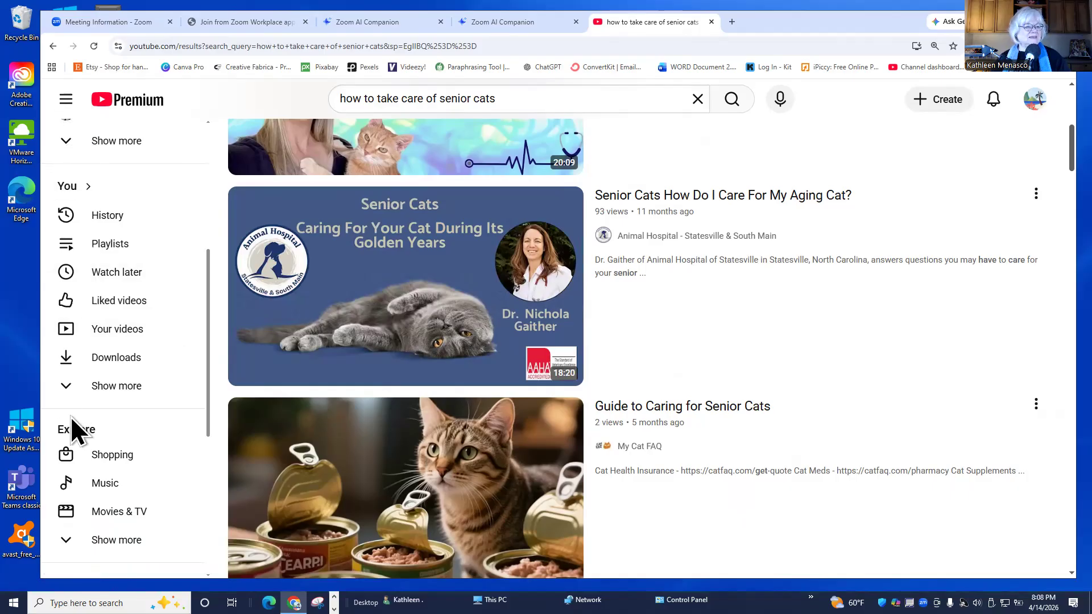
Open the Senior Cat Care playlist from the saved playlists and pause its first video
scroll(80, 426, up, 5)
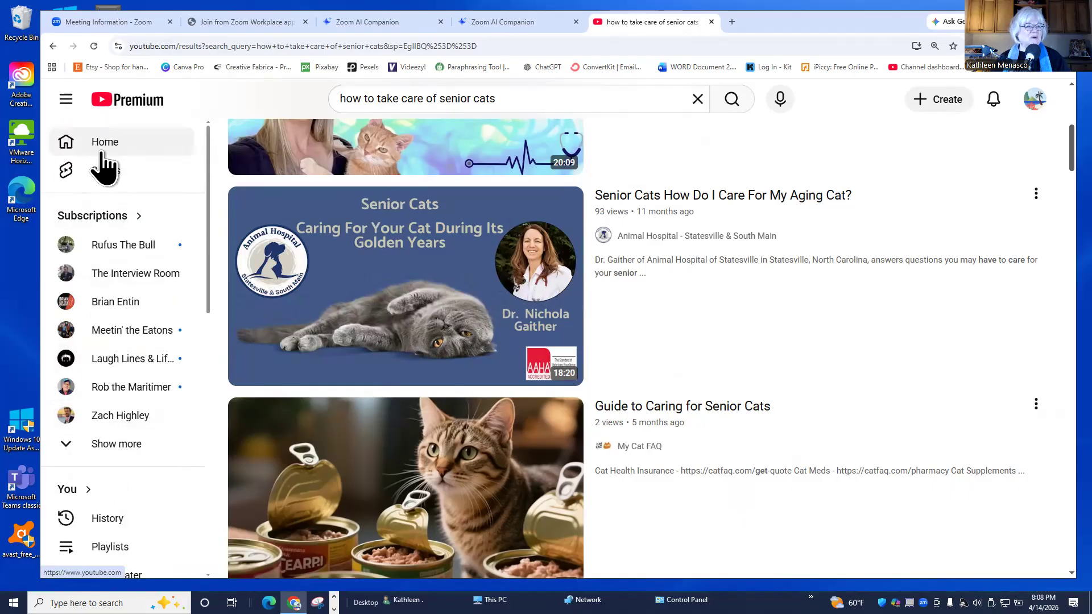
scroll(104, 199, down, 4)
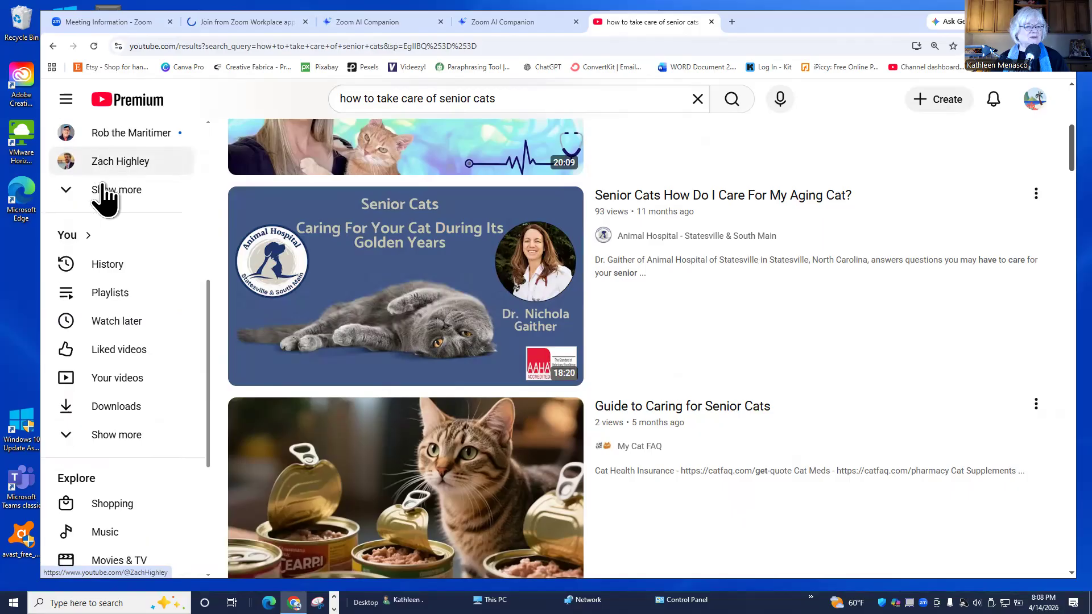
scroll(104, 196, down, 2)
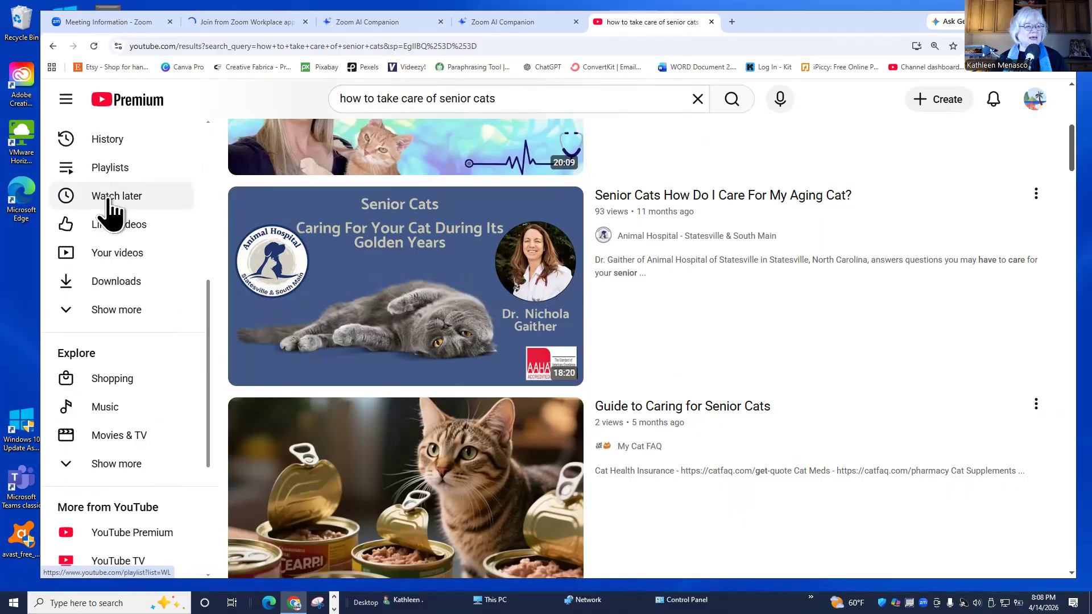
click(102, 169)
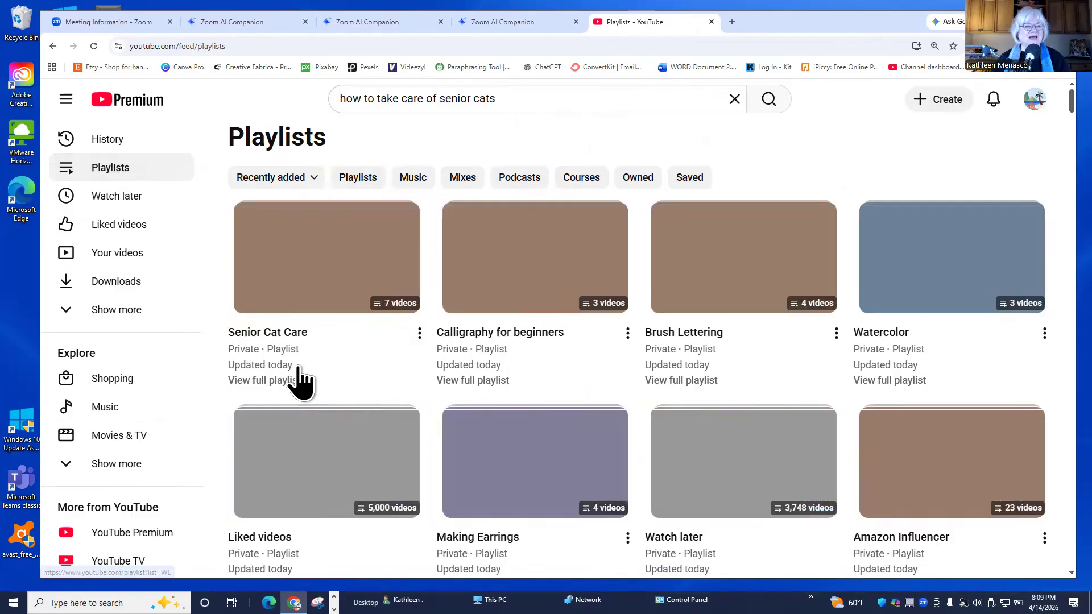
click(324, 263)
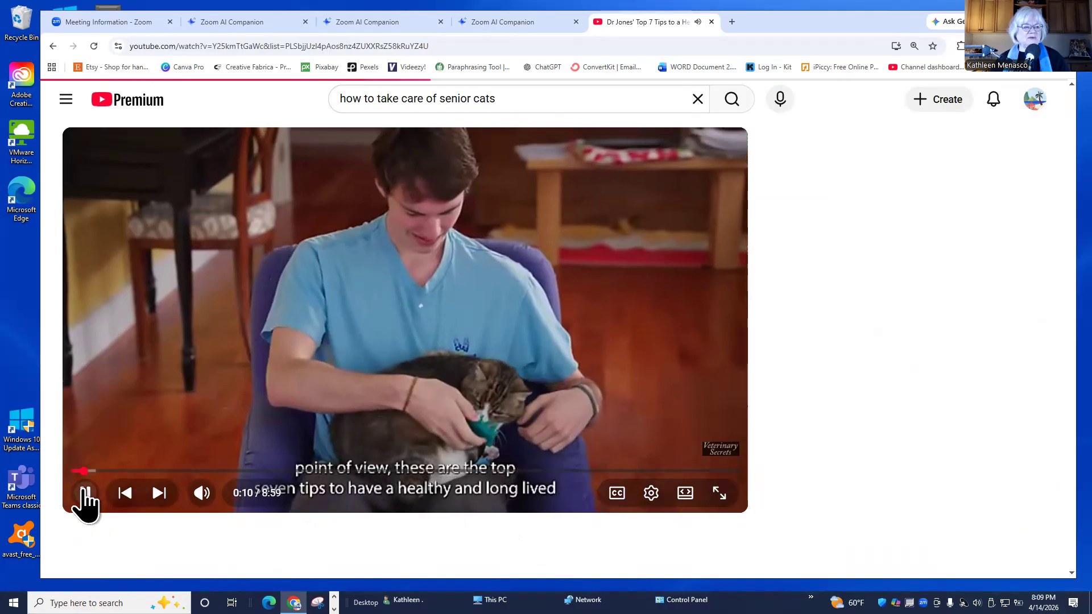
click(85, 493)
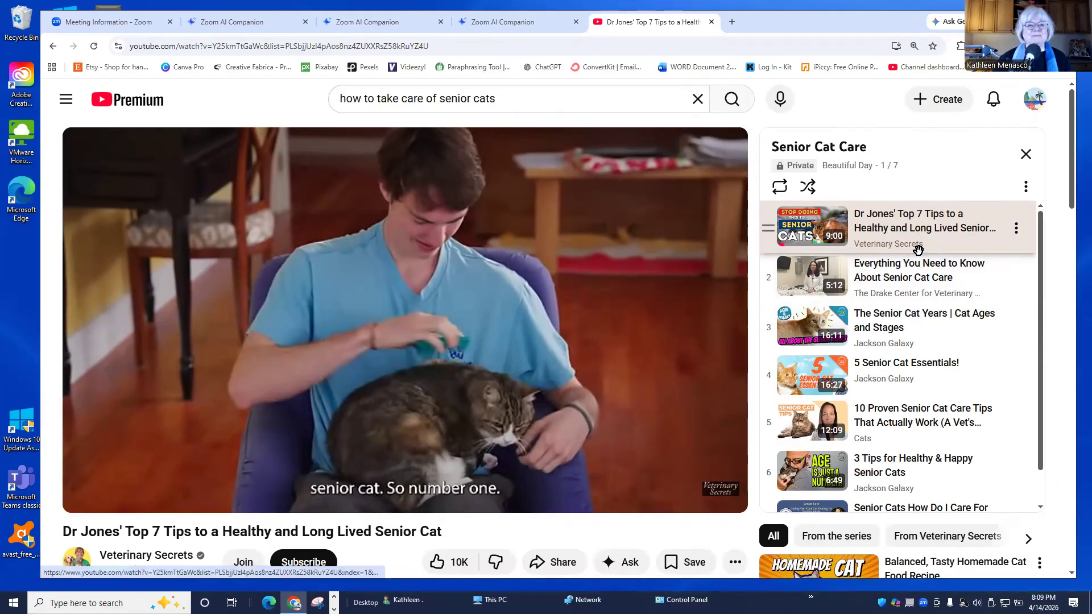
Open "The Senior Cat Years | Cat Ages and Stages" in the Senior Cat Care playlist and remove it from the playlist
scroll(918, 277, down, 1)
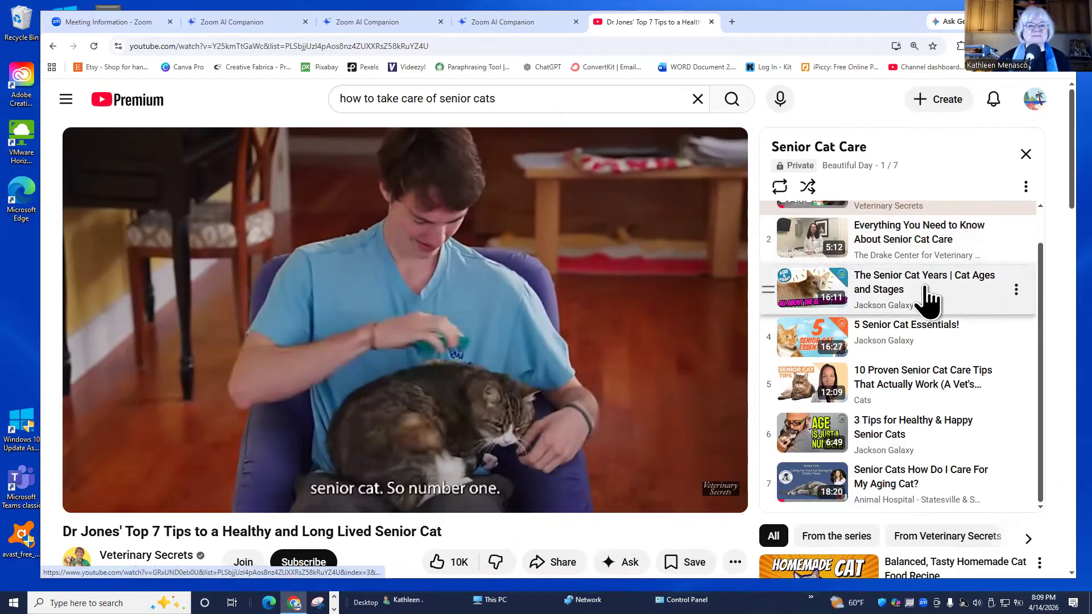
click(926, 293)
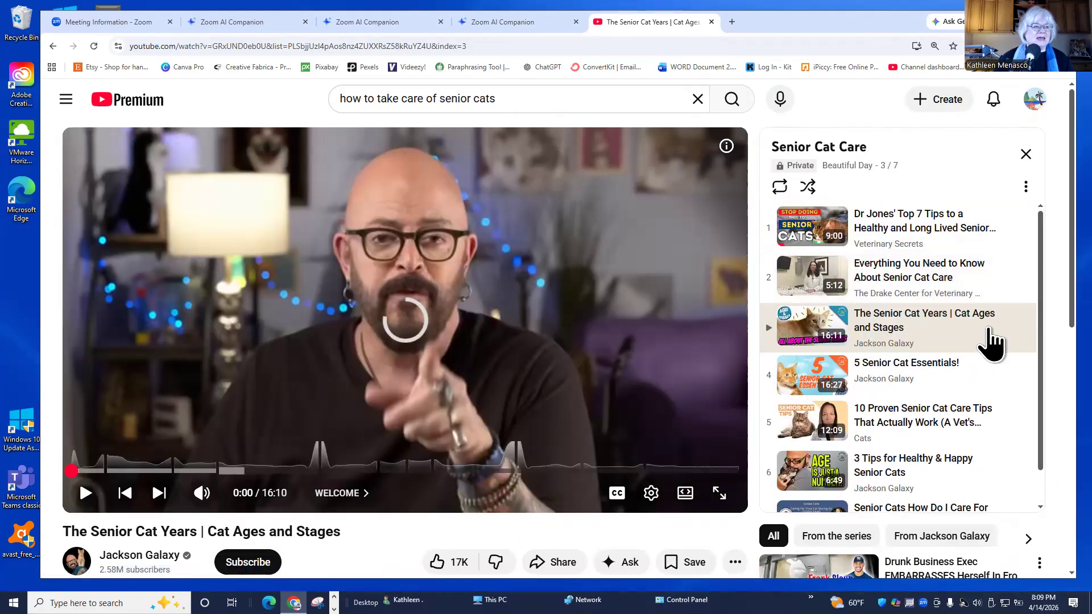
click(1018, 325)
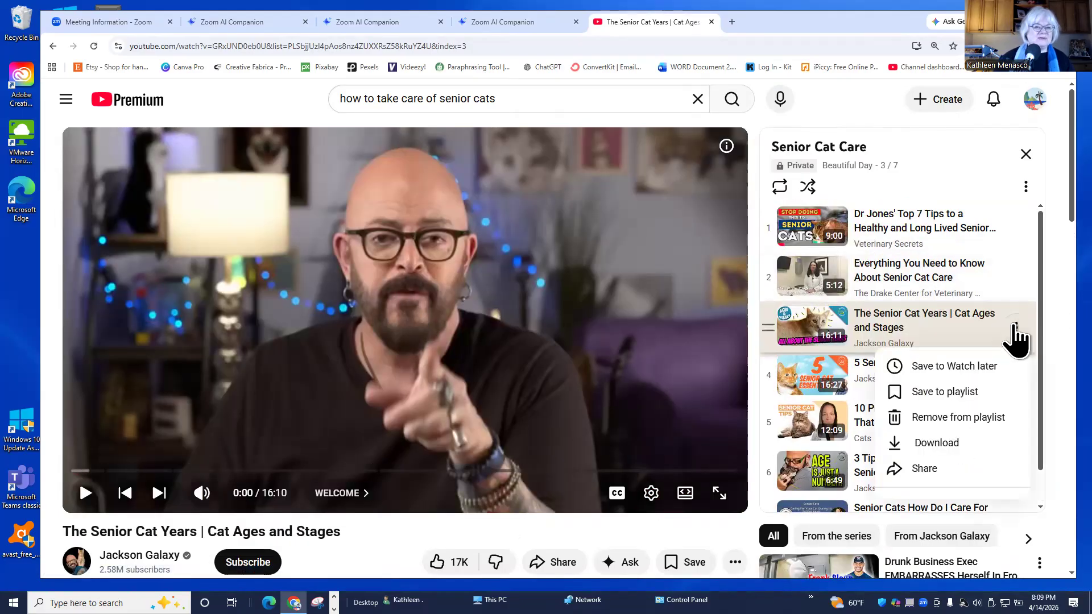
click(973, 418)
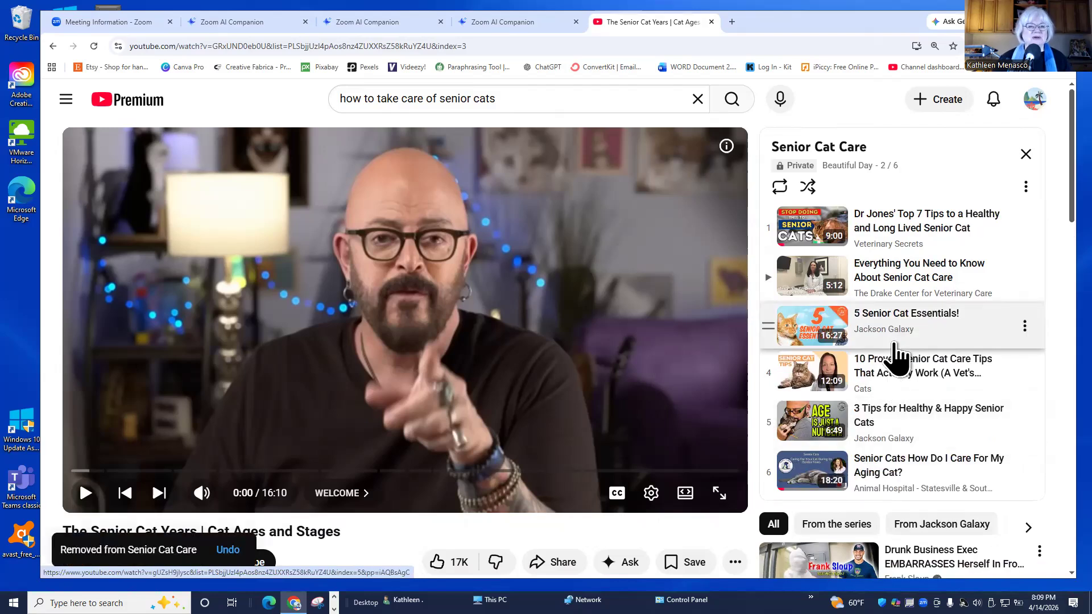
Switch to the playlist video "Everything You Need to Know About Senior Cat Care" and pause it
scroll(904, 375, down, 1)
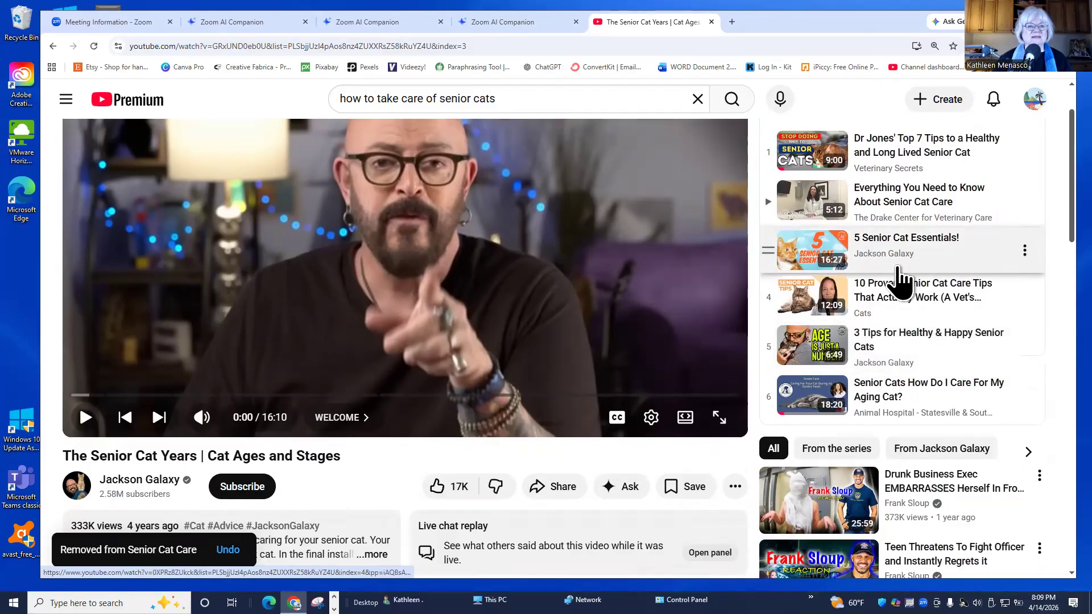
click(881, 202)
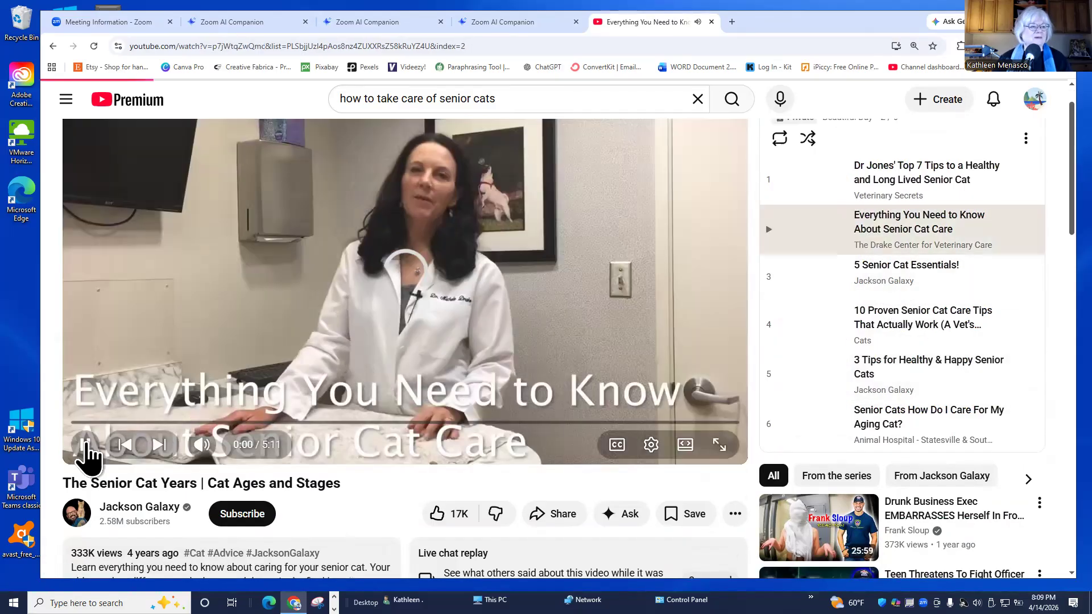
click(85, 455)
scroll(921, 324, up, 1)
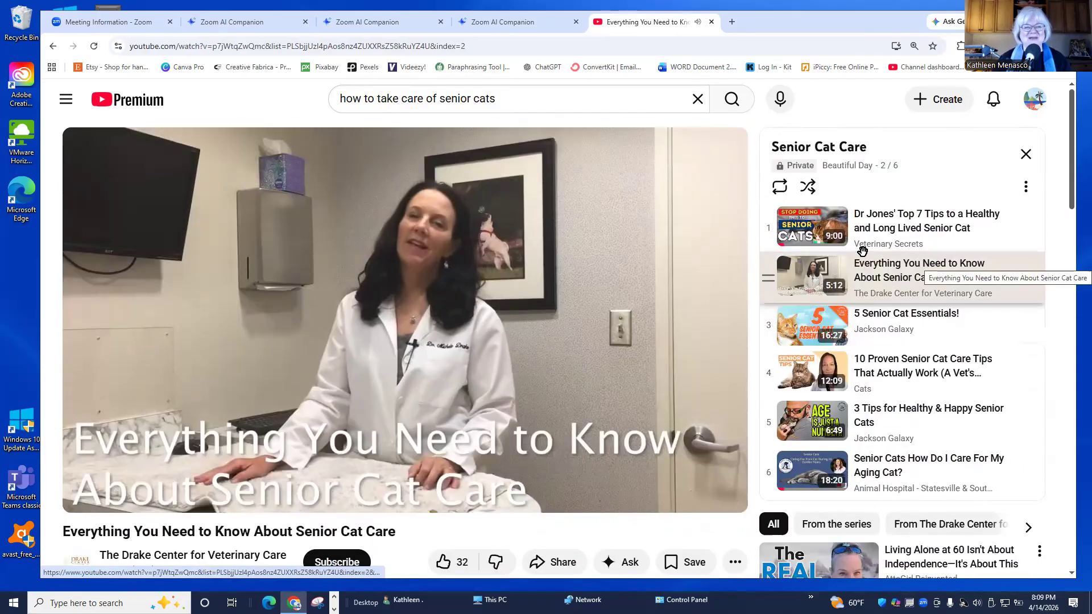